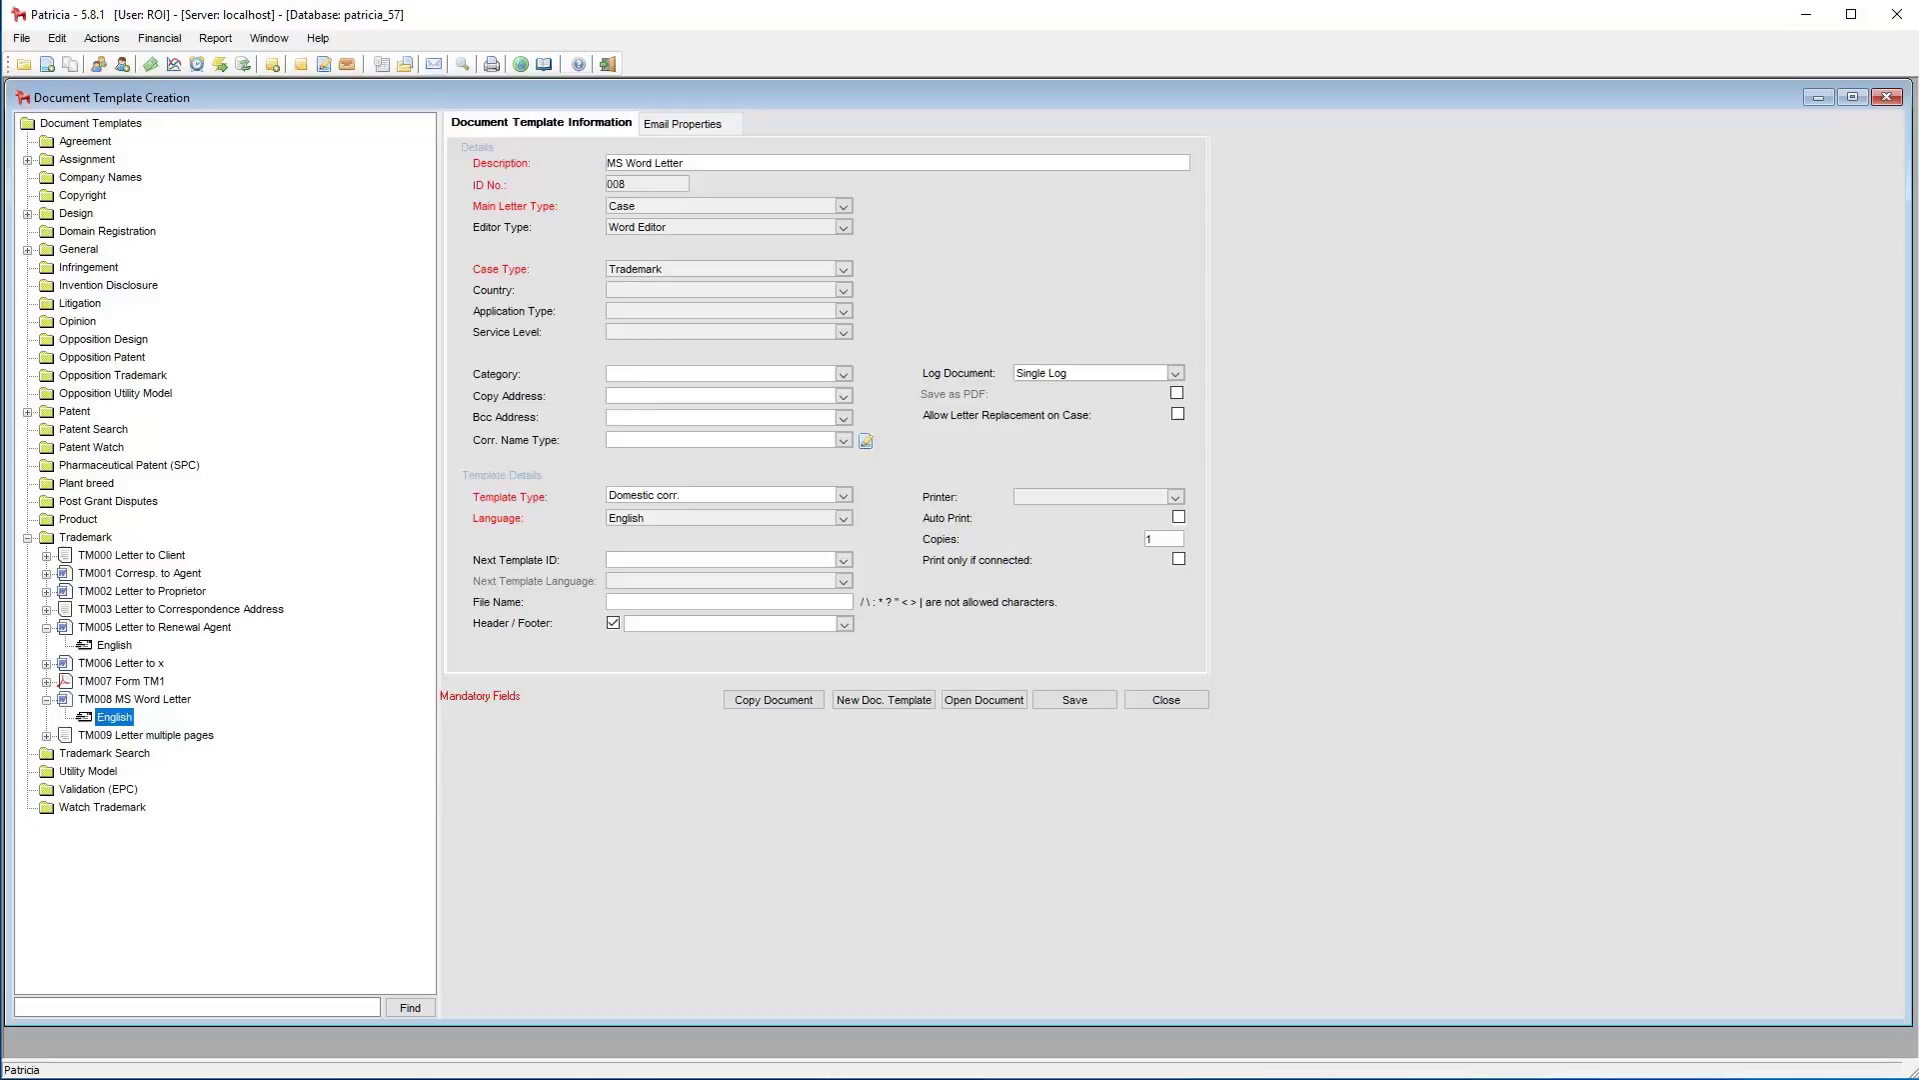
# Add the text "Header" beside the logo in the page header of the English TM005 Letter to Renewal Agent template and save it.
pyautogui.click(113, 645)
pyautogui.click(984, 699)
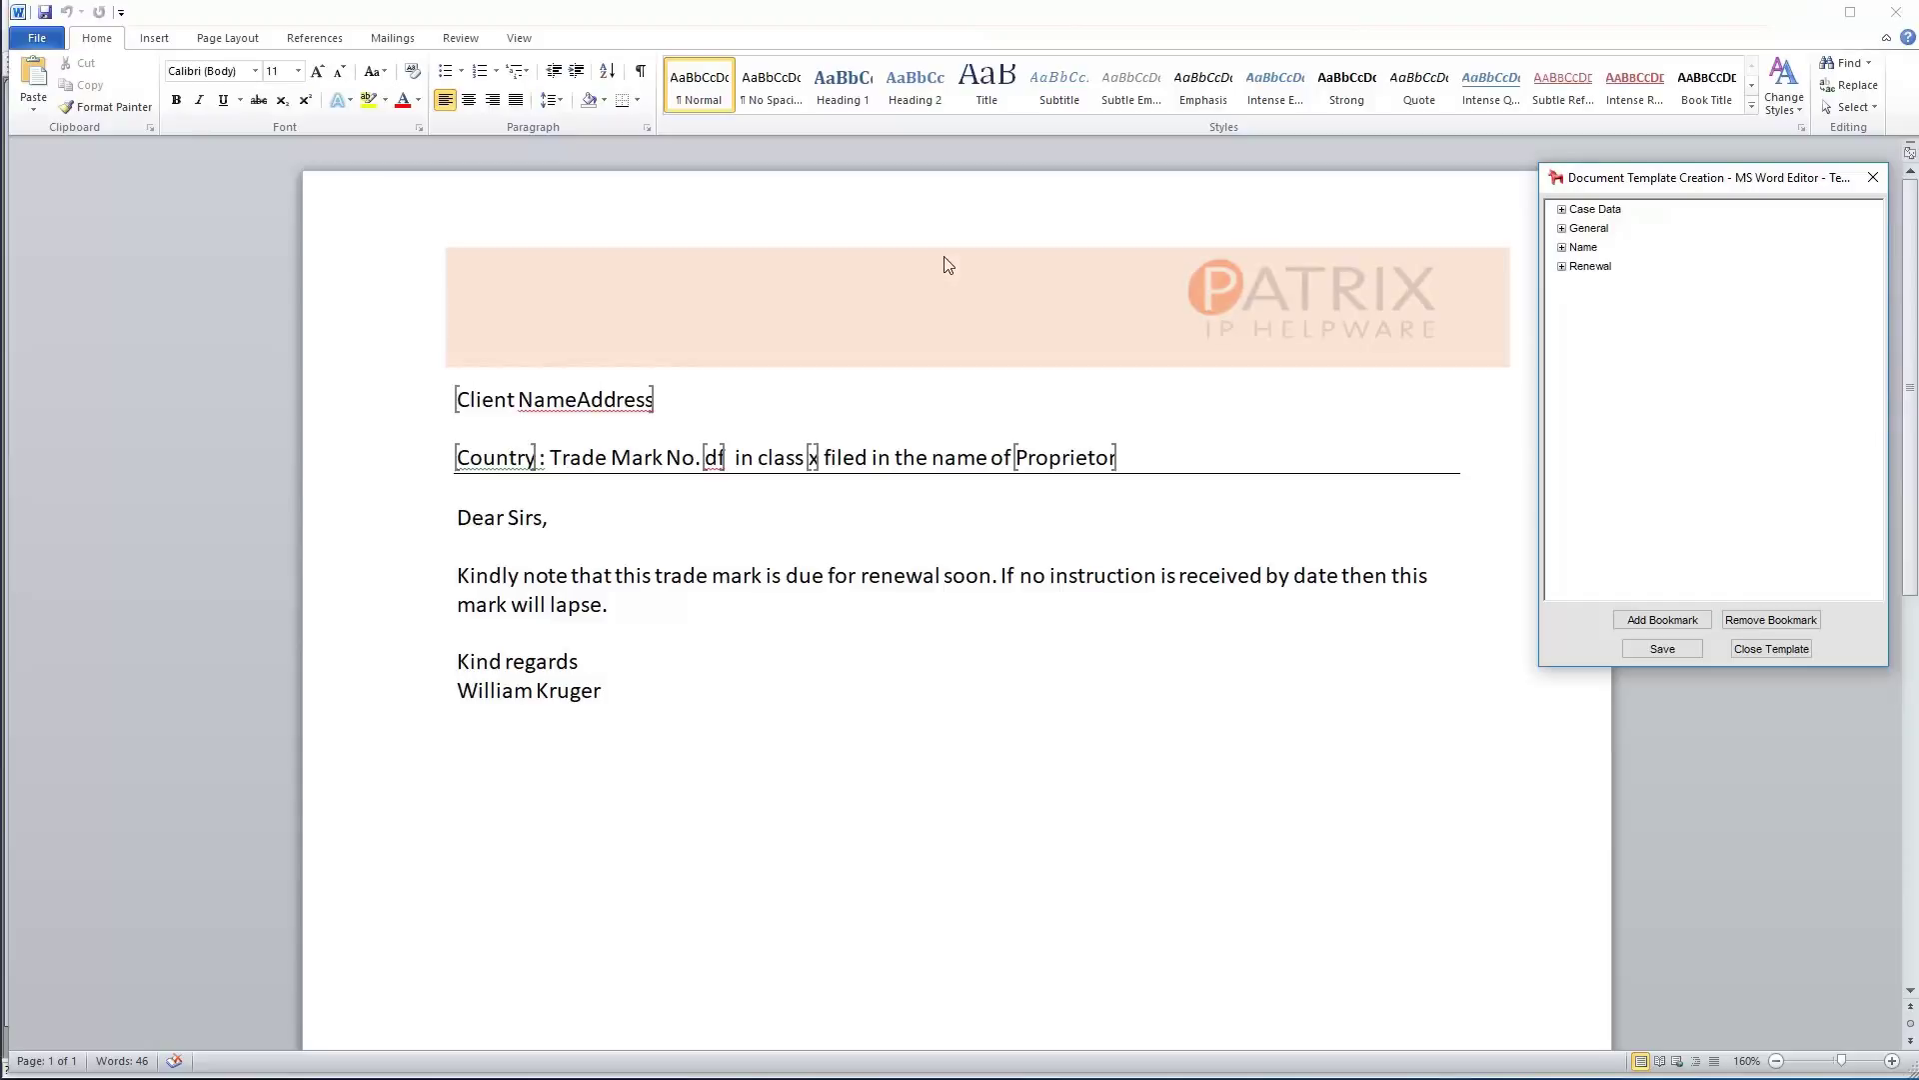
pyautogui.doubleClick(1100, 260)
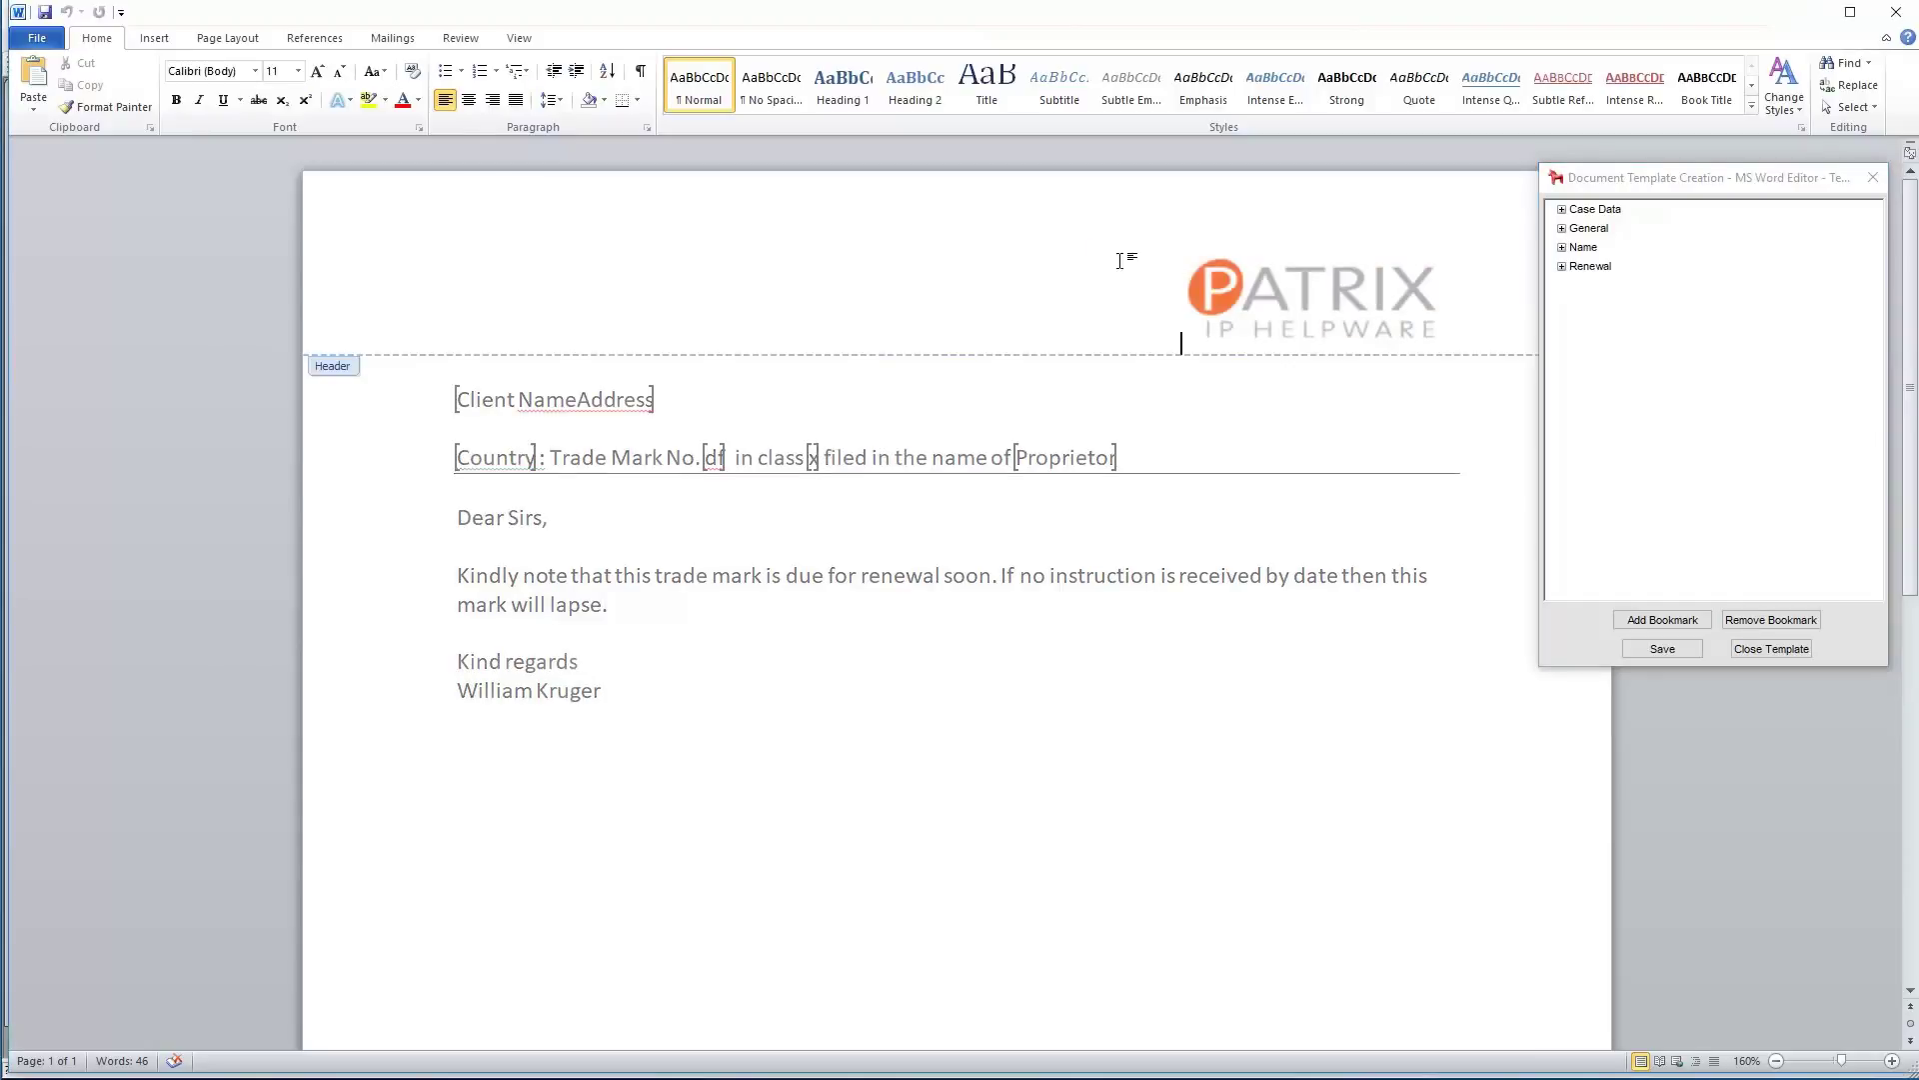
pyautogui.write('Header')
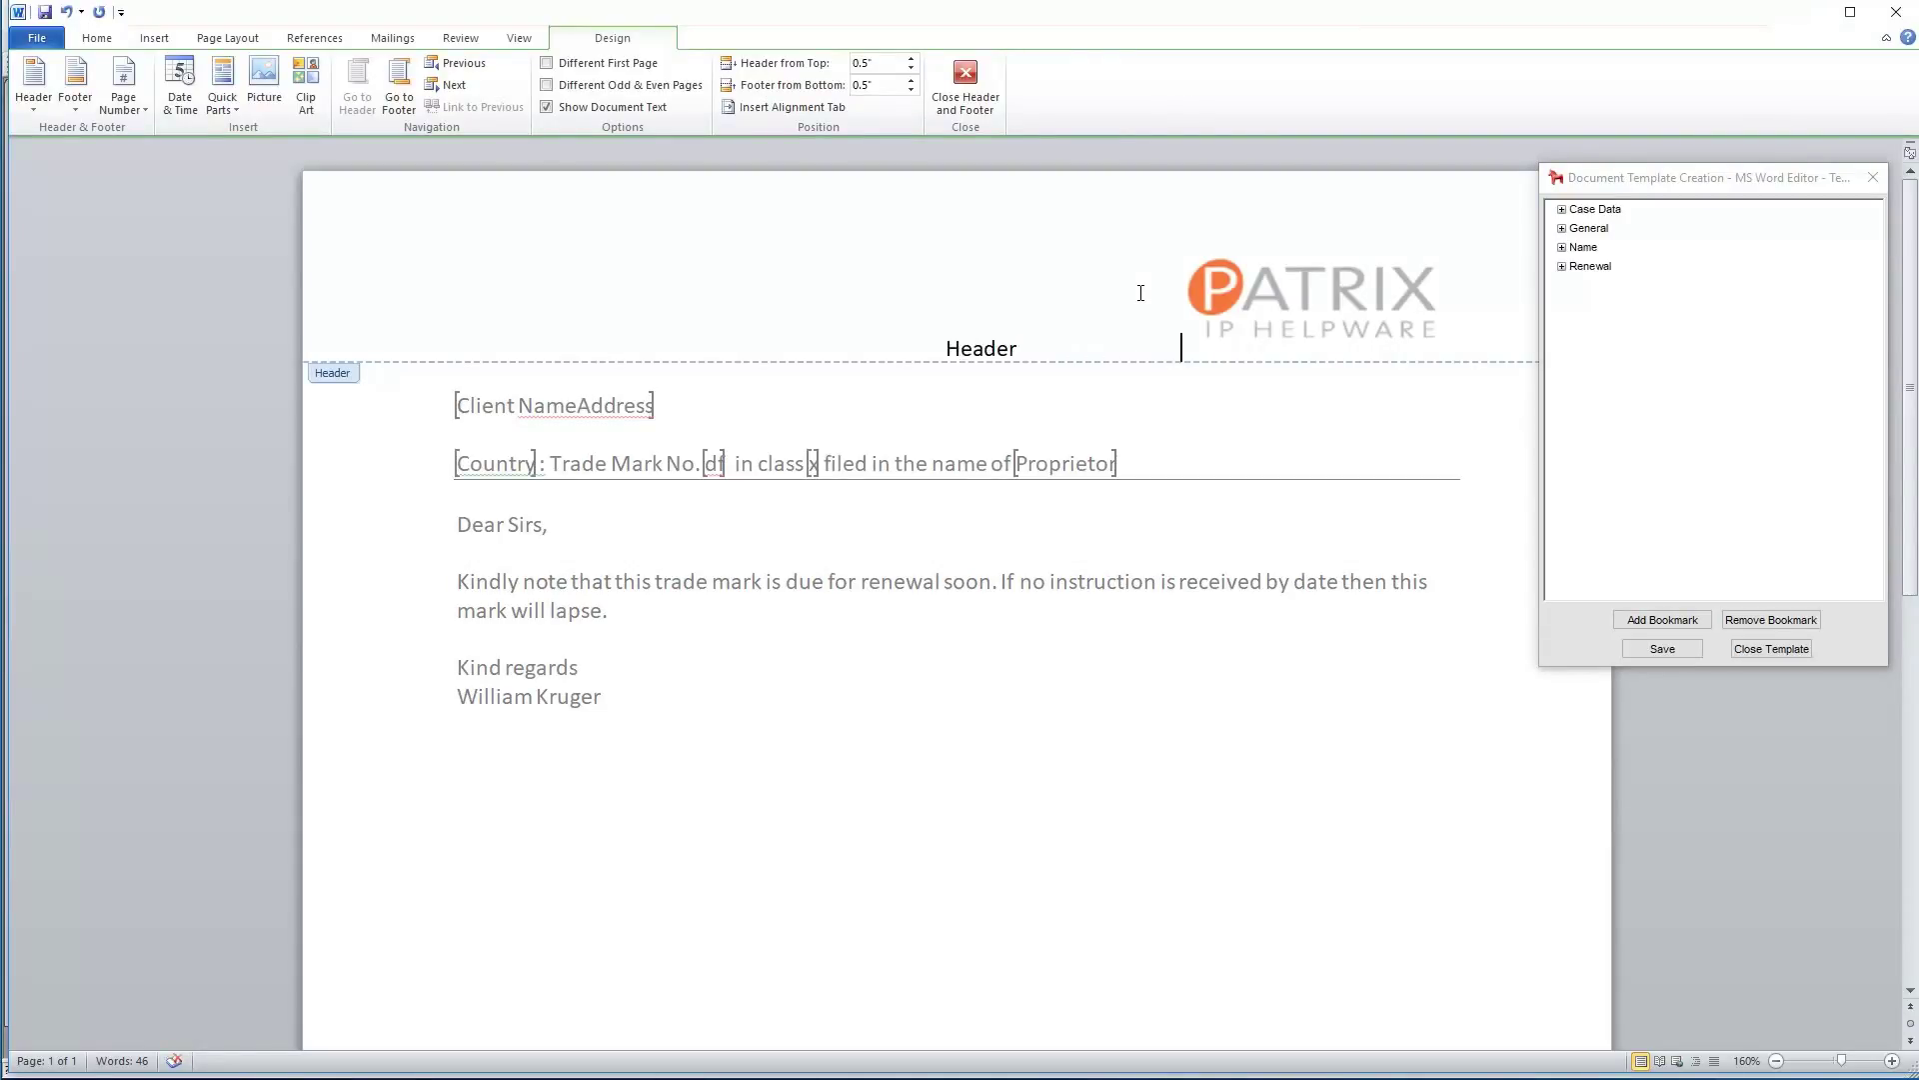
pyautogui.doubleClick(1171, 362)
pyautogui.click(1687, 647)
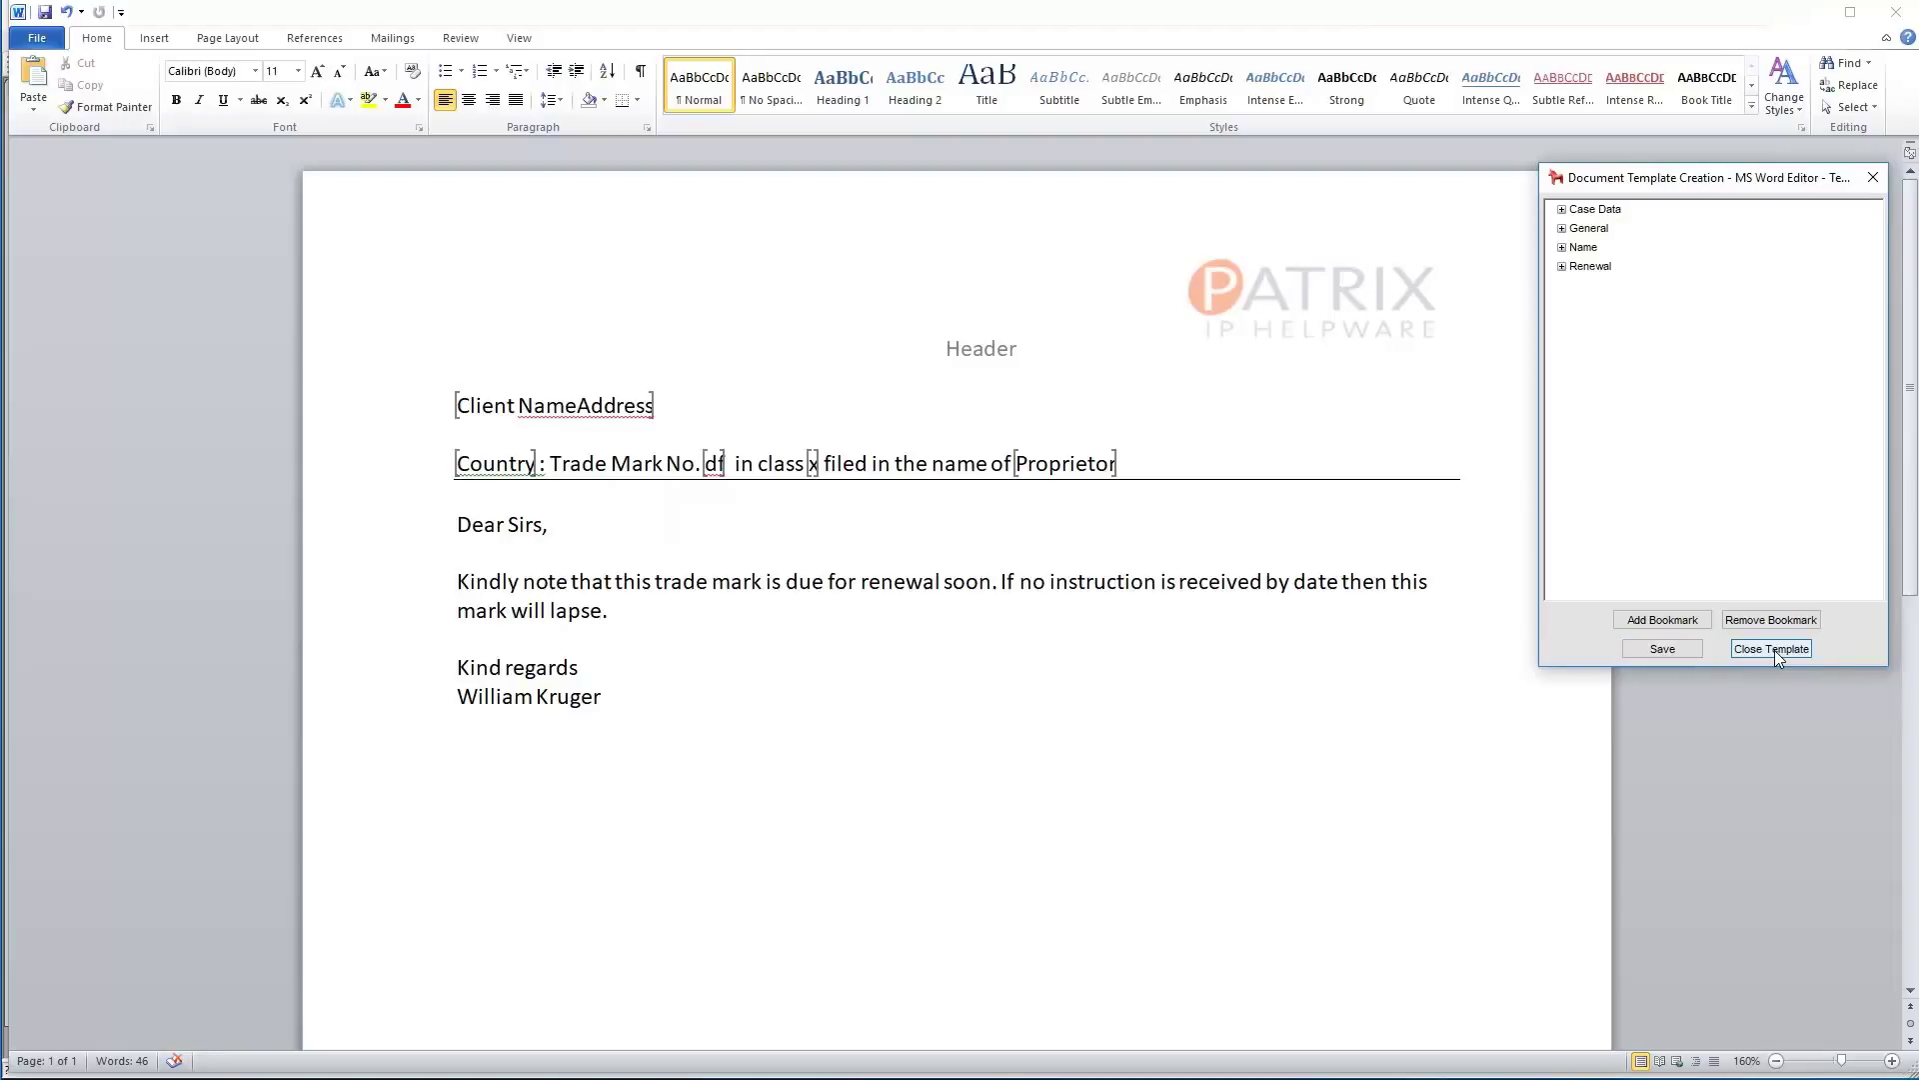
# Replace the text beside the header logo with "Update" and save the template.
pyautogui.doubleClick(1044, 334)
pyautogui.moveTo(1044, 324); pyautogui.dragTo(924, 348)
pyautogui.write('Update')
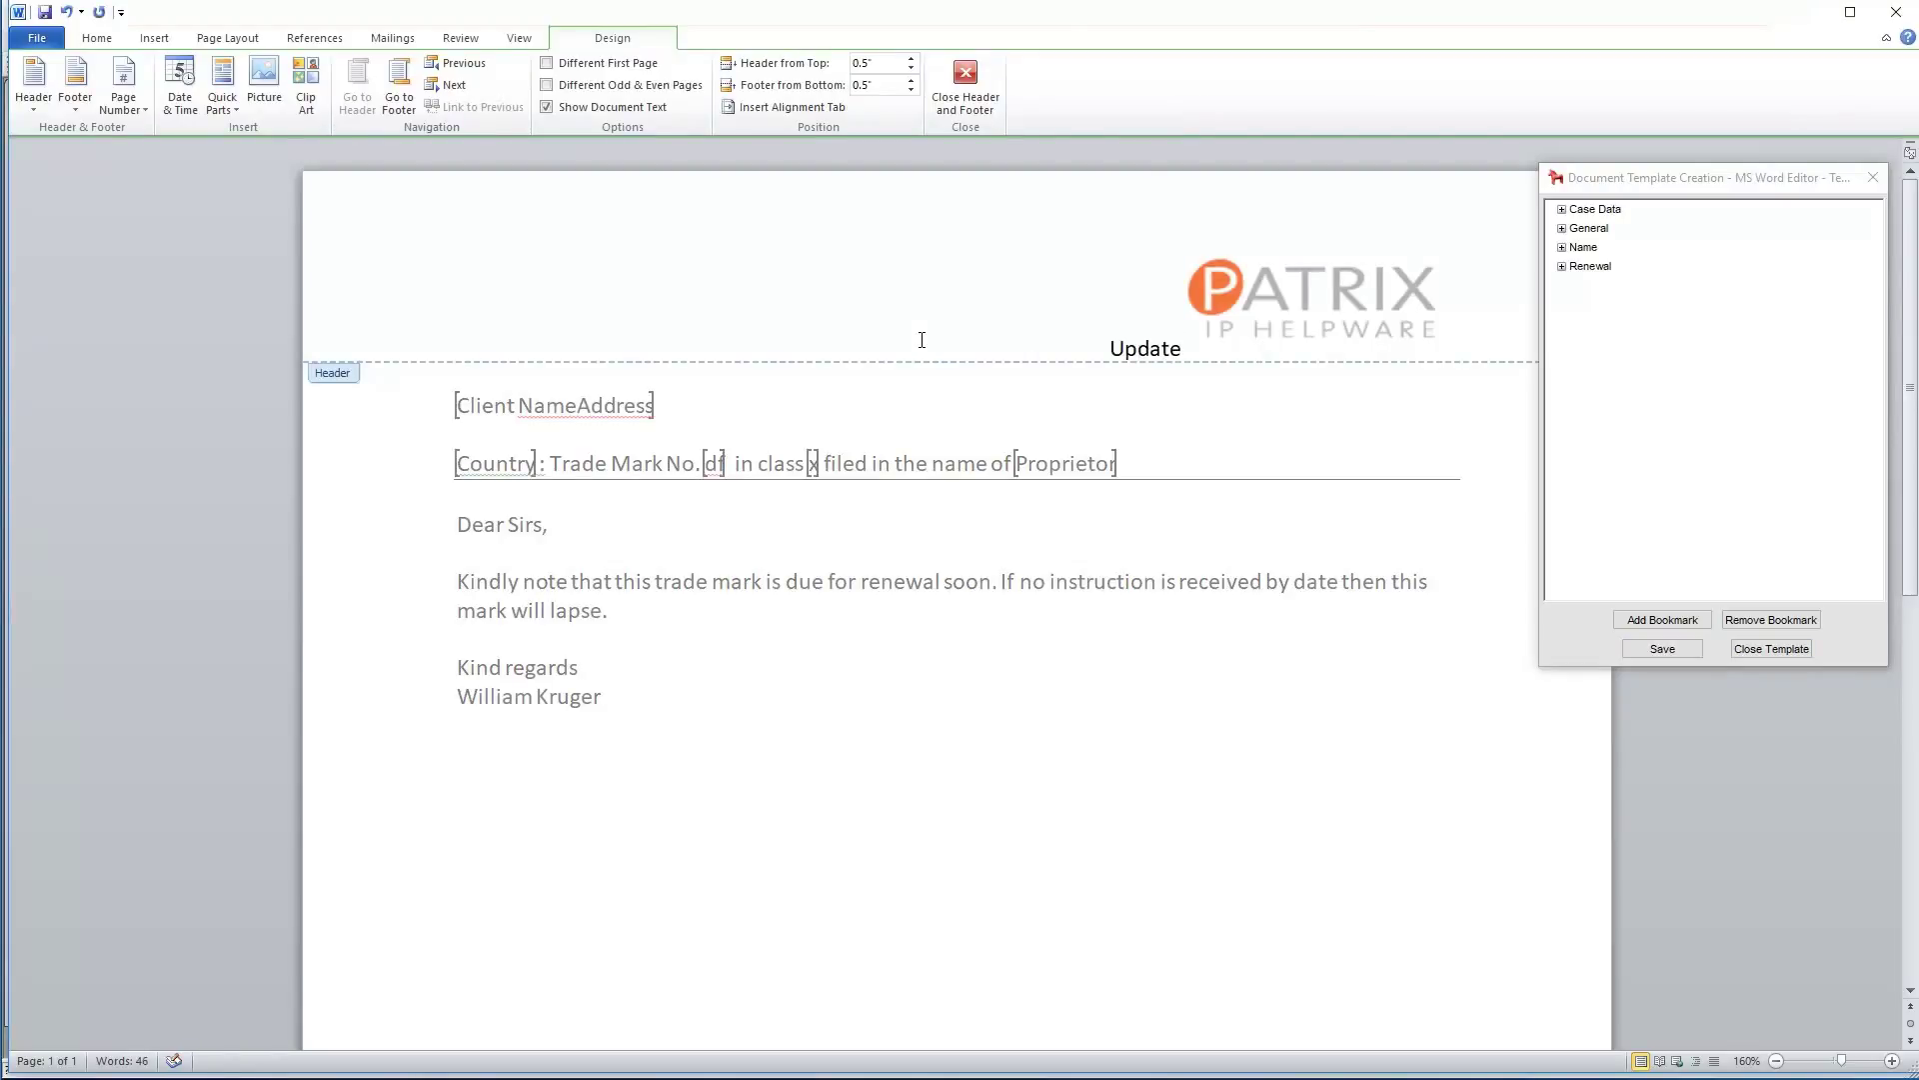
pyautogui.click(1703, 651)
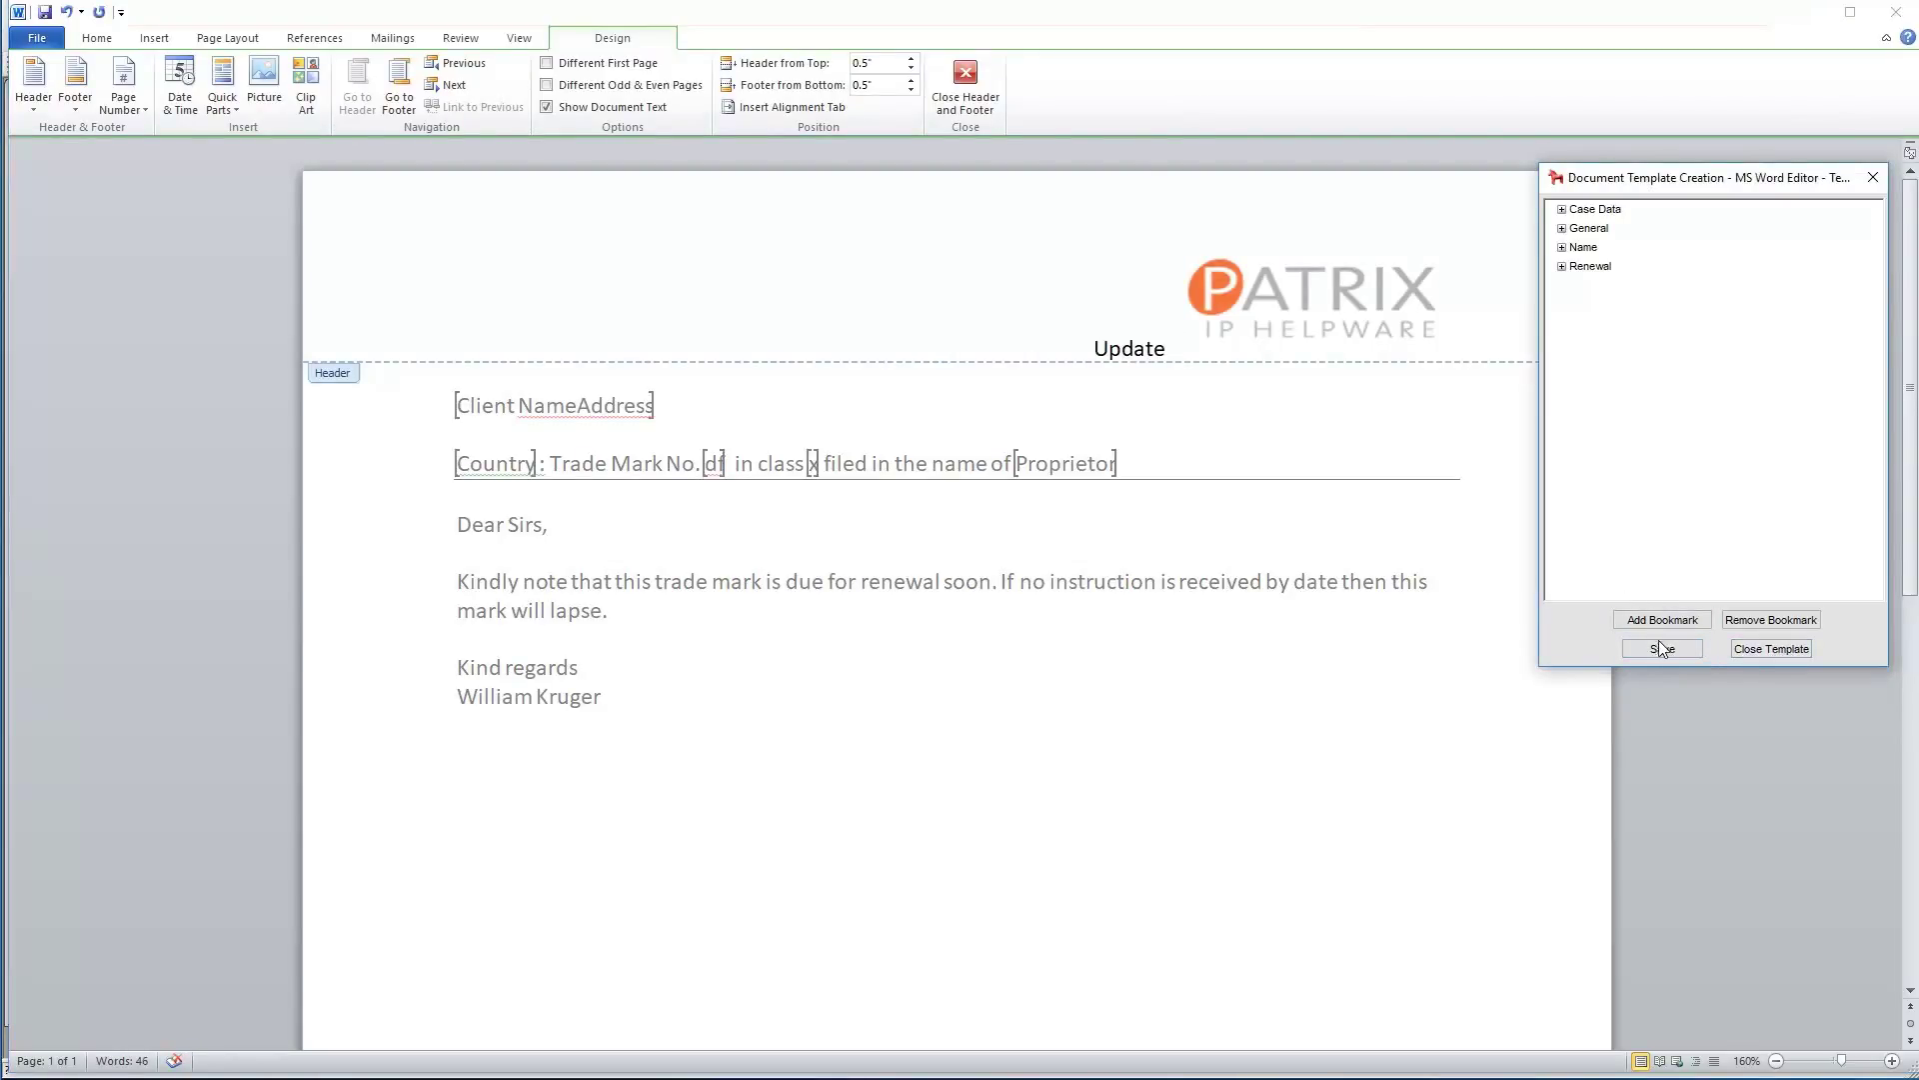
pyautogui.click(1659, 645)
pyautogui.click(1653, 656)
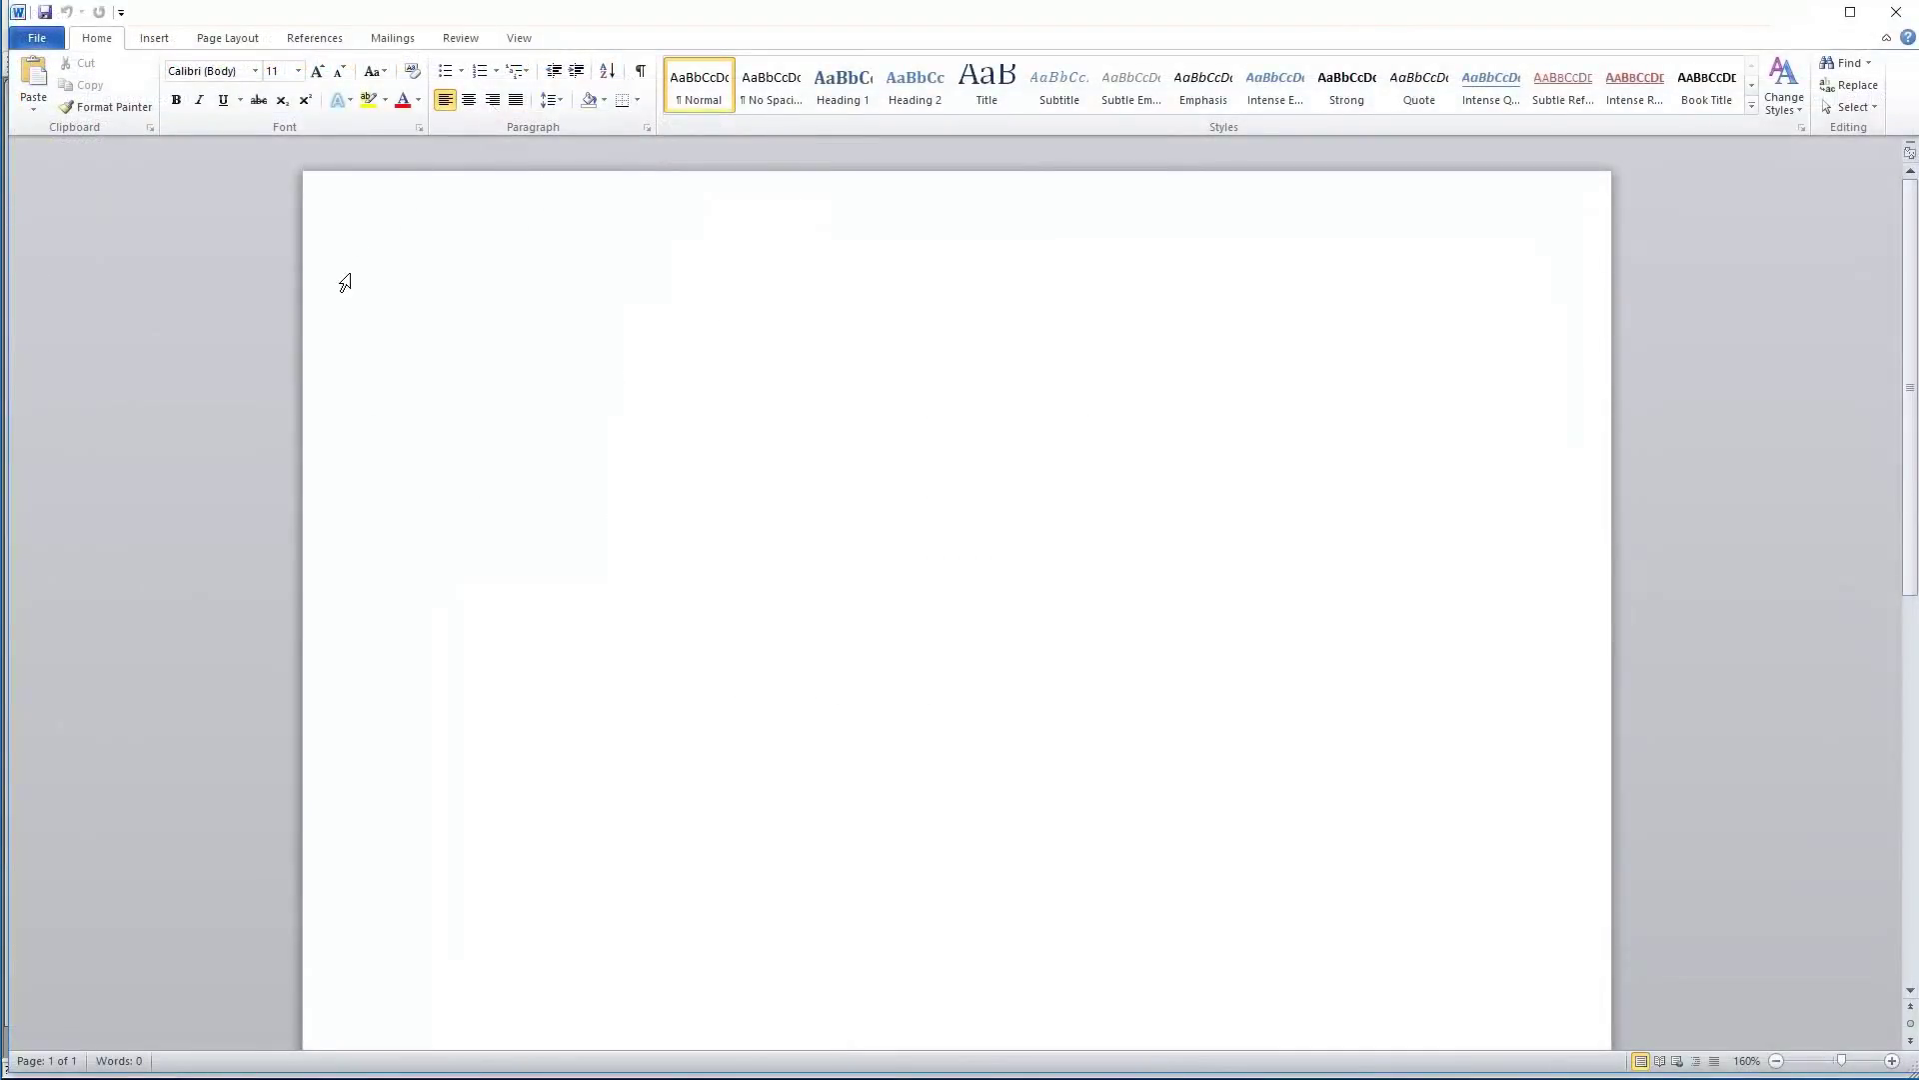
# Insert the Patrix logo picture into the body of the blank Word document.
pyautogui.click(165, 40)
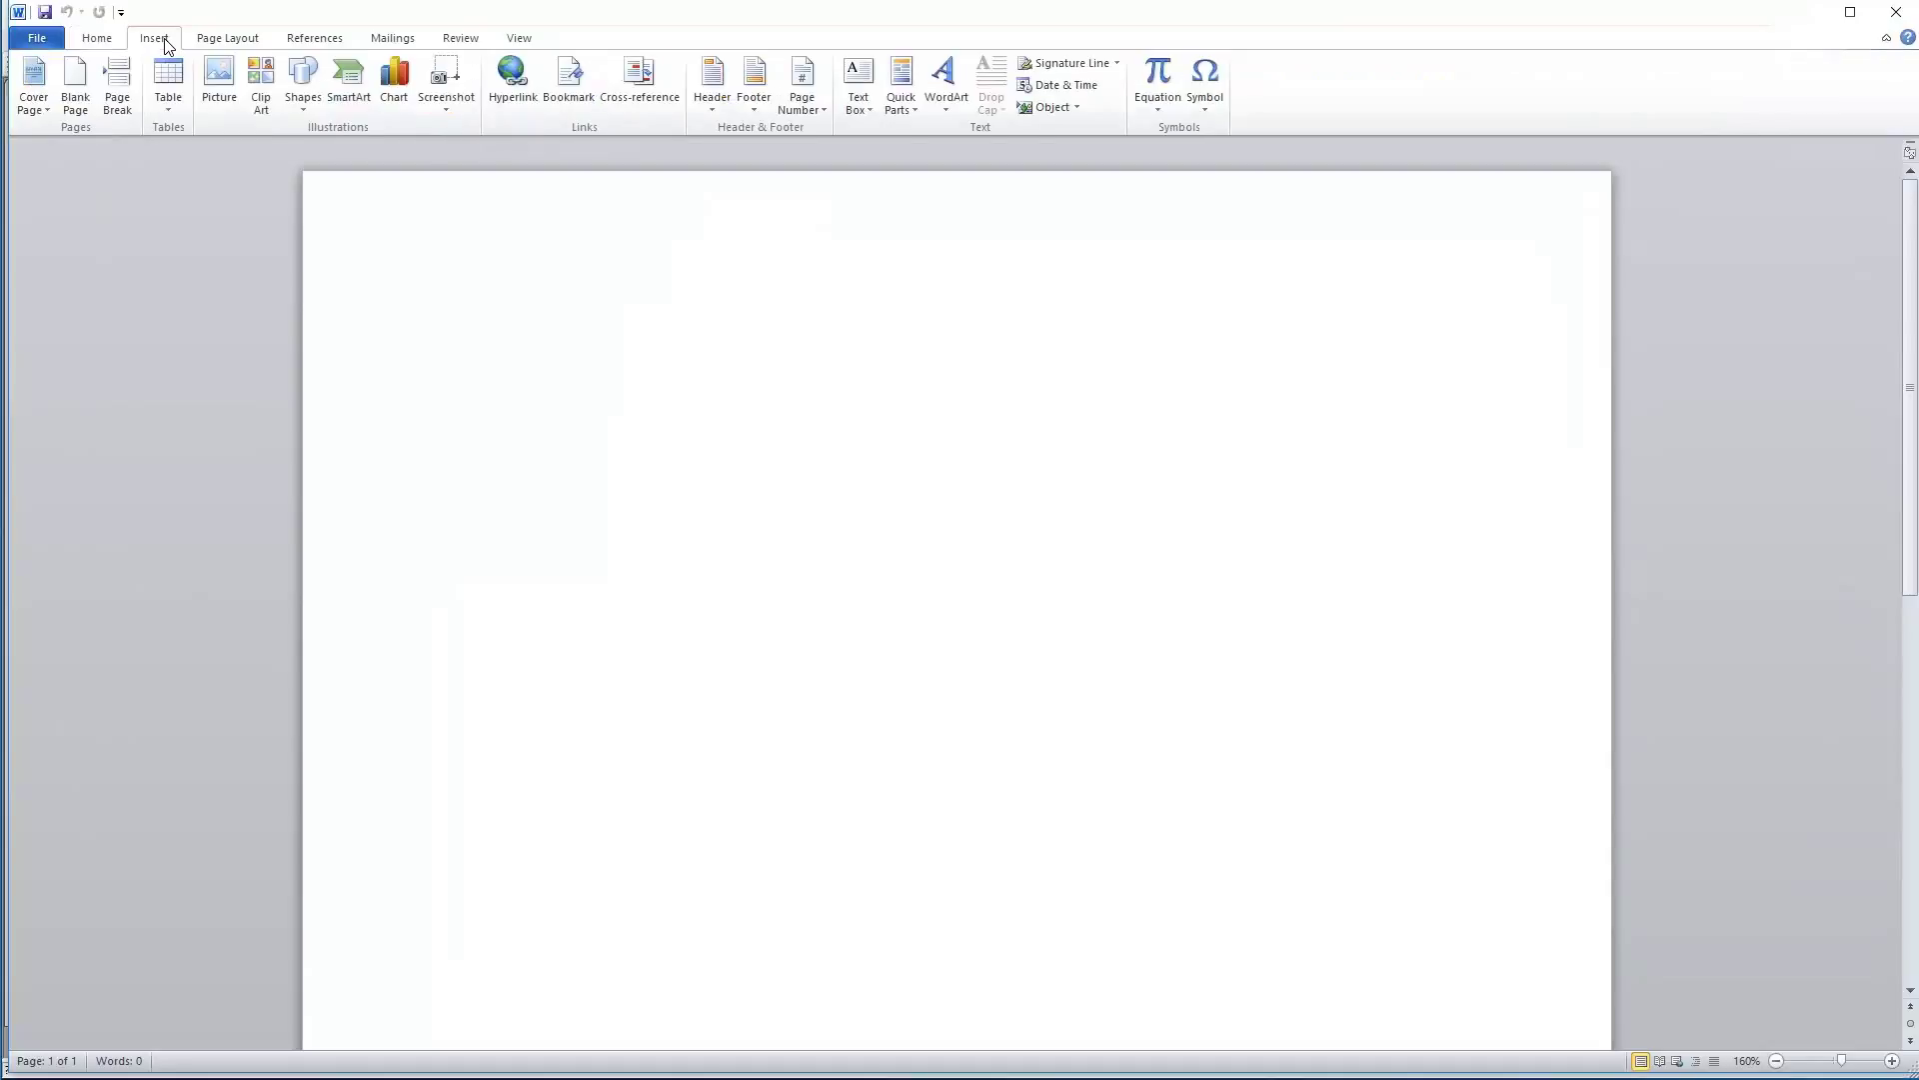
pyautogui.click(220, 90)
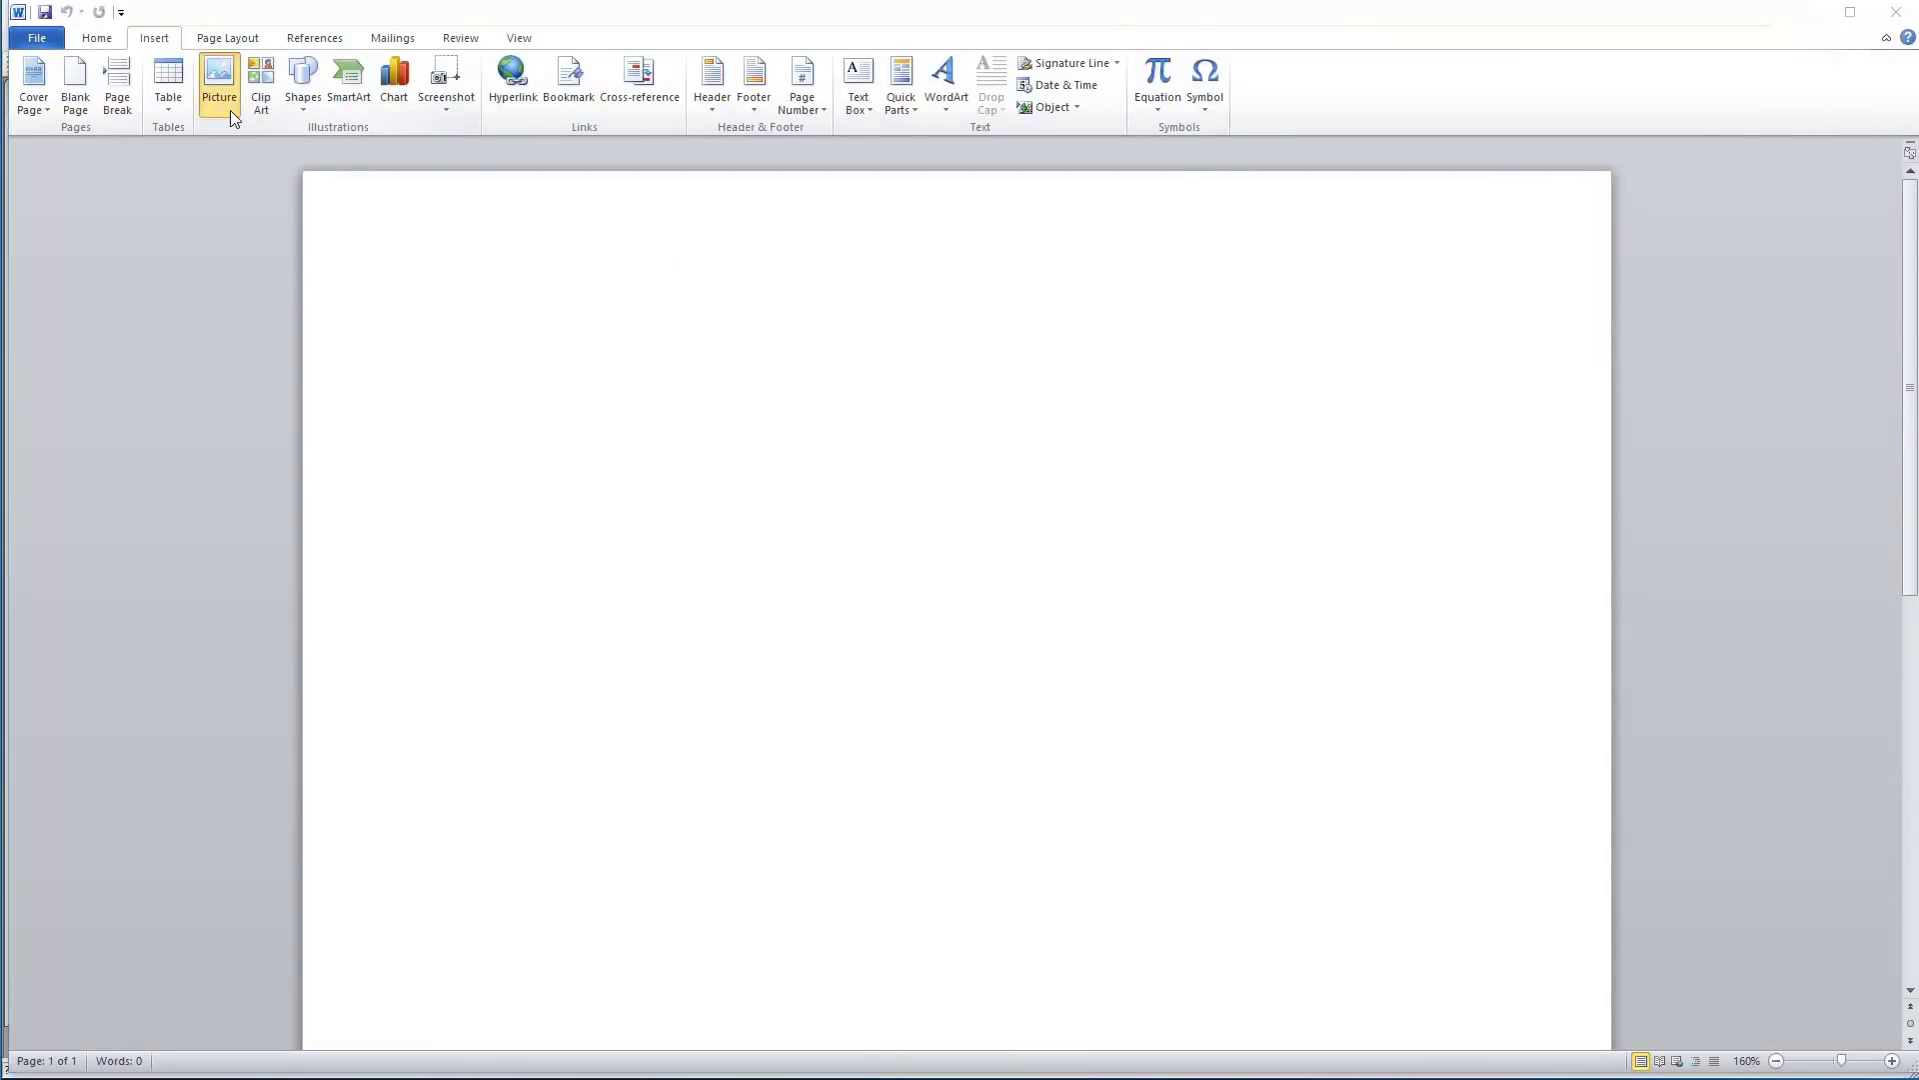
pyautogui.doubleClick(503, 206)
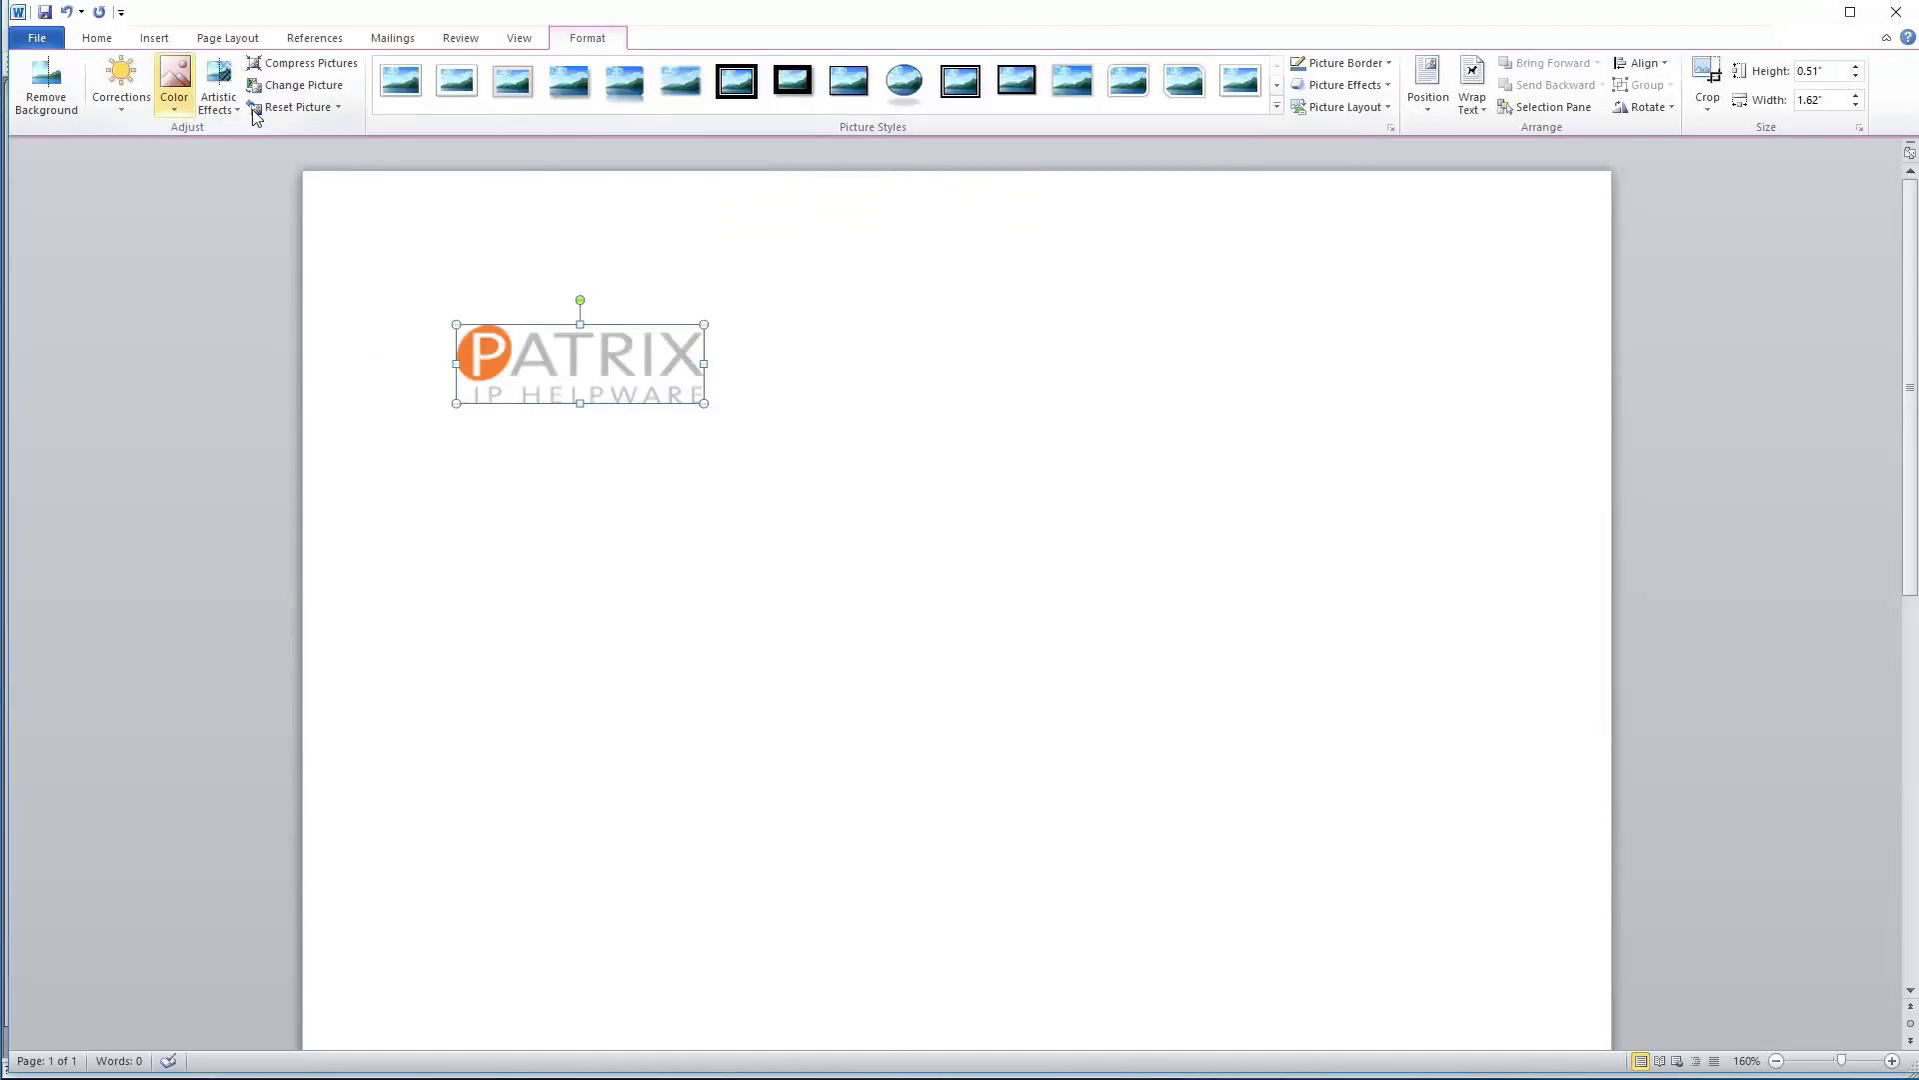
pyautogui.doubleClick(820, 242)
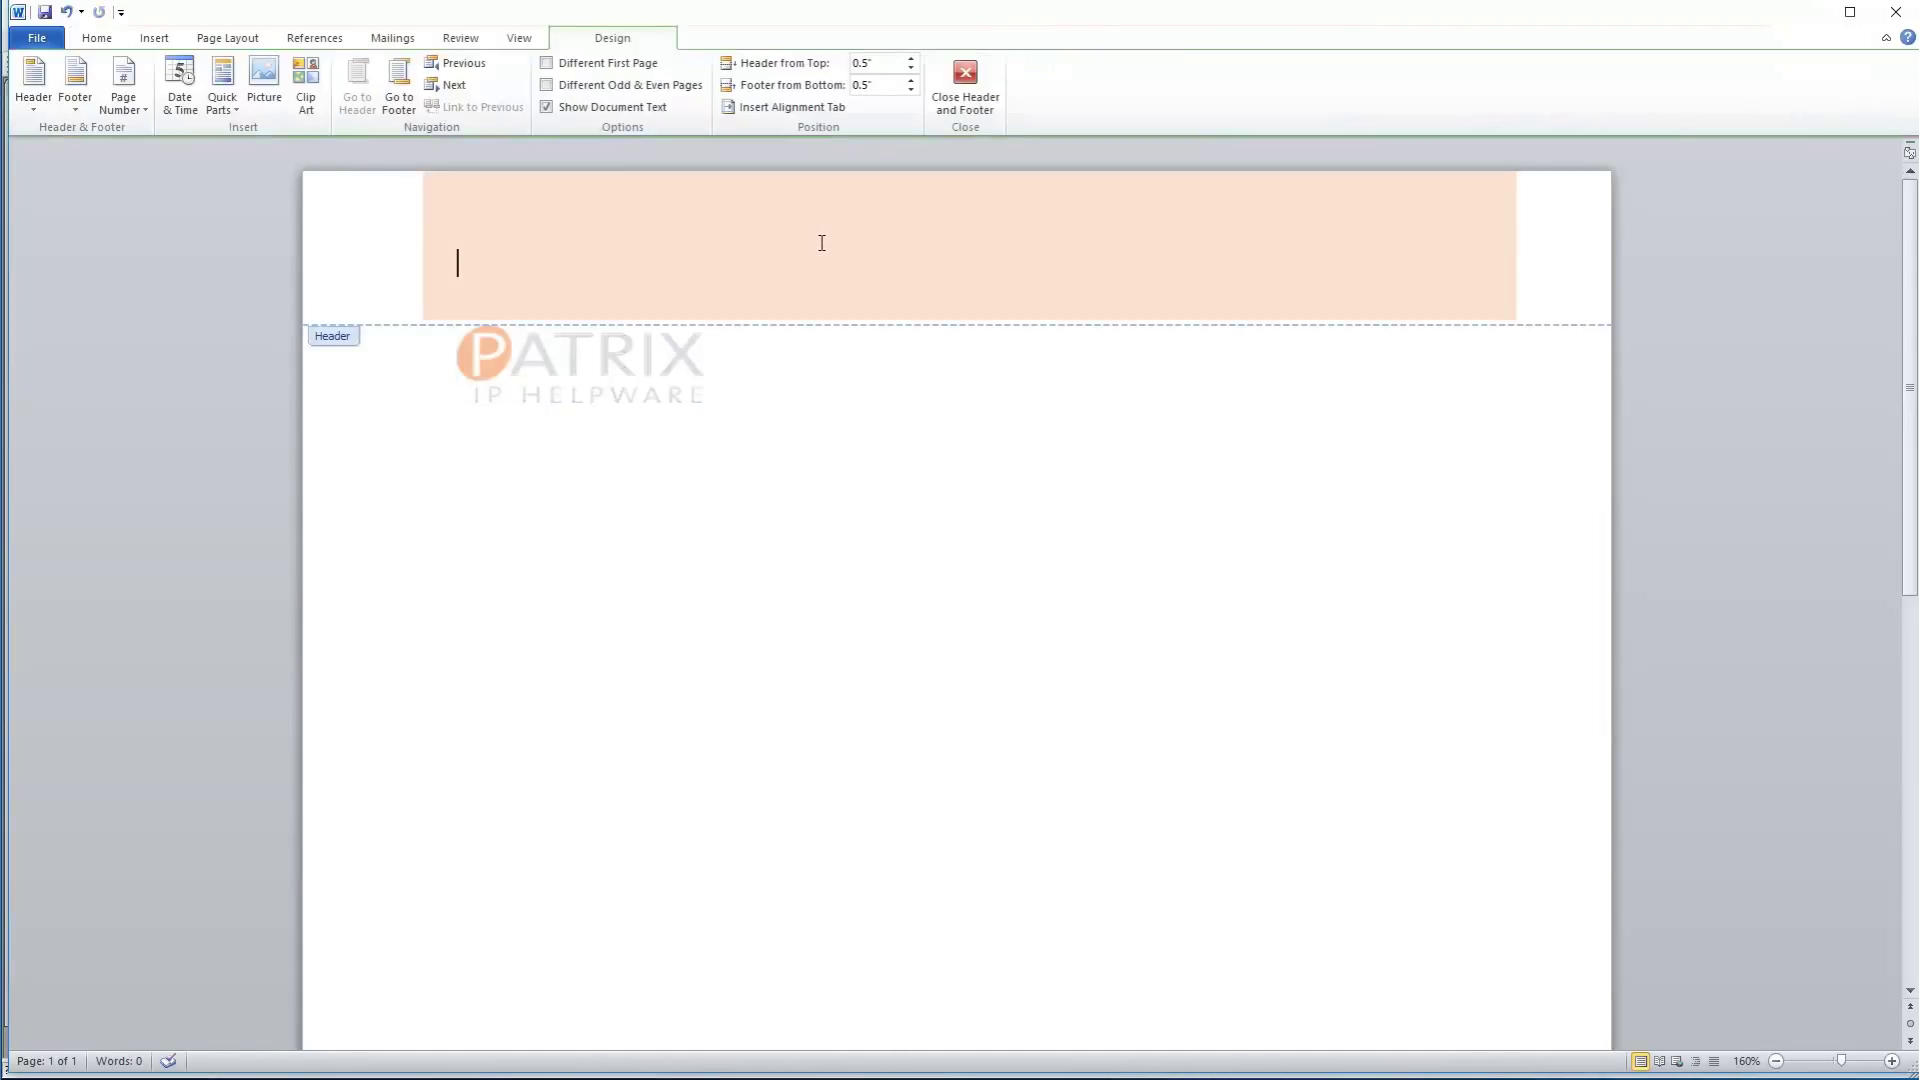
pyautogui.doubleClick(782, 418)
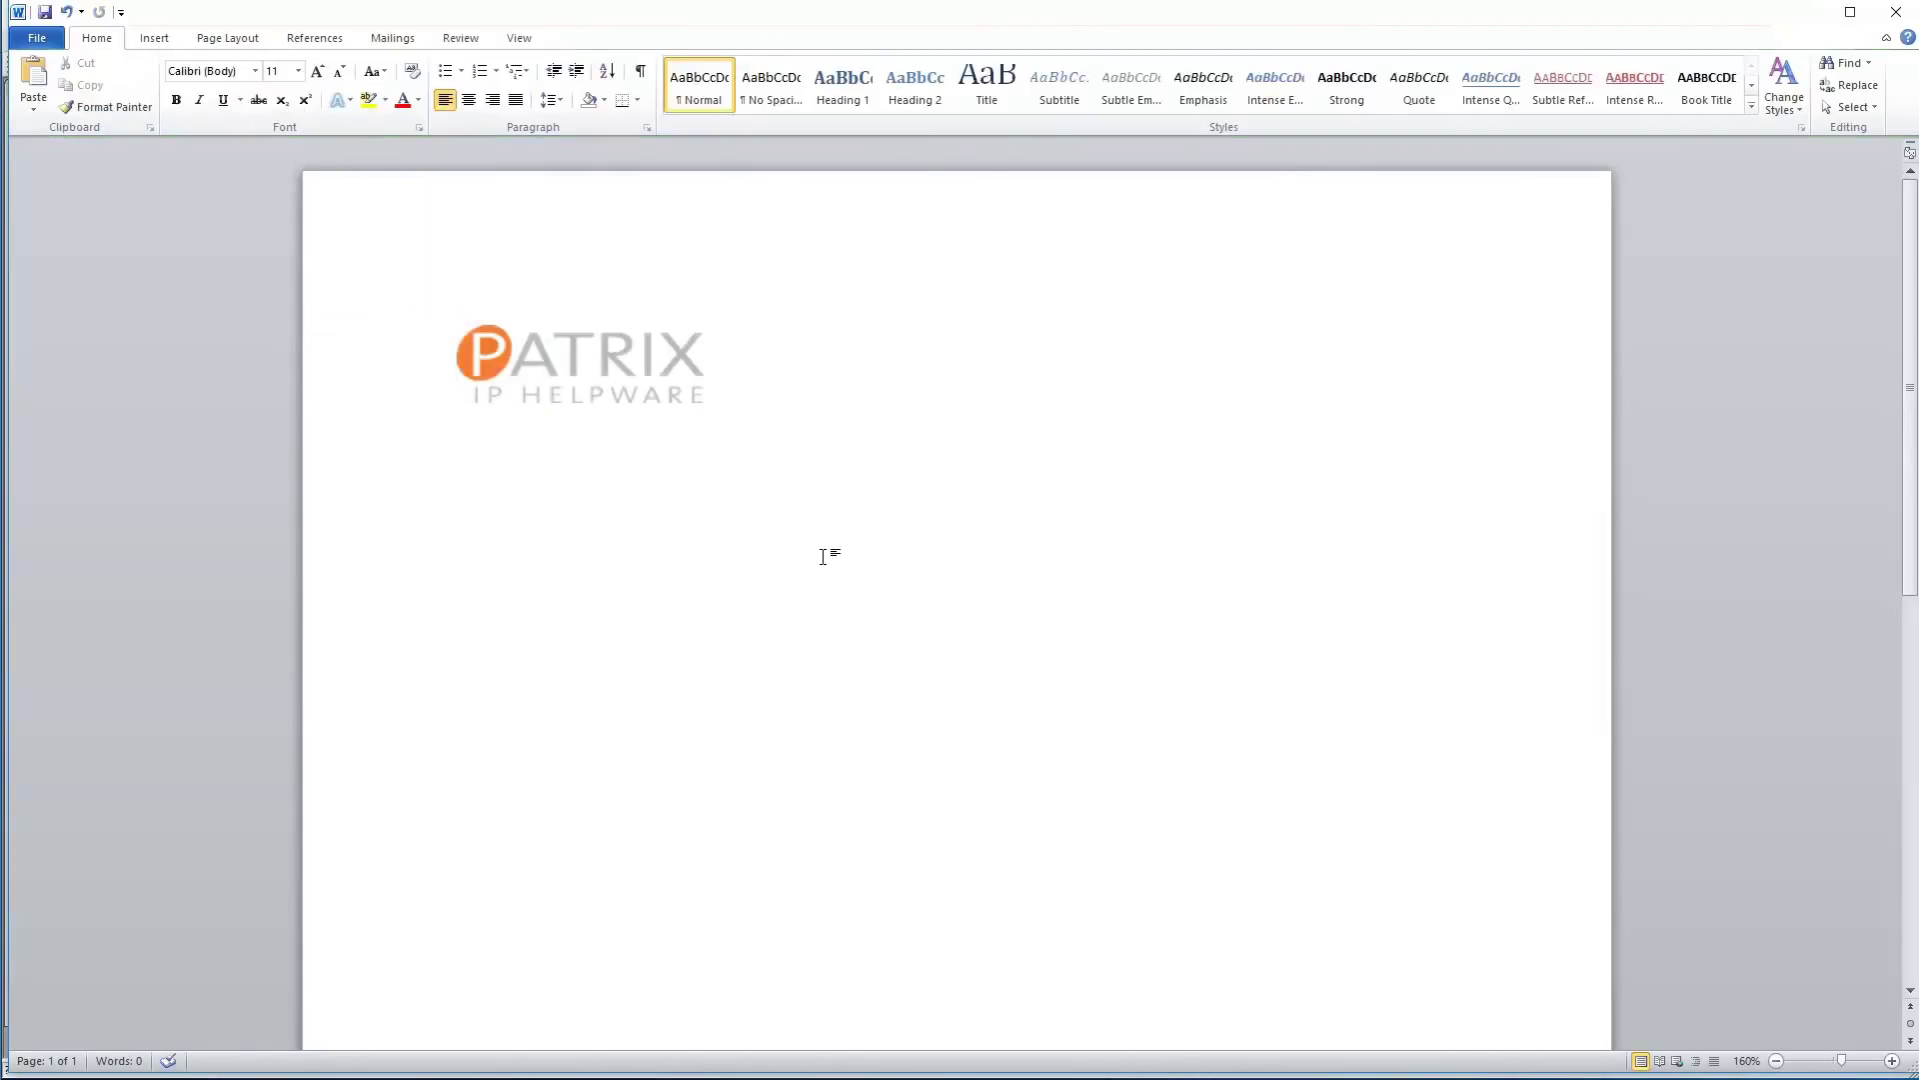
# Right-align the Patrix logo and add the text "Header" in front of it.
pyautogui.click(636, 358)
pyautogui.click(492, 99)
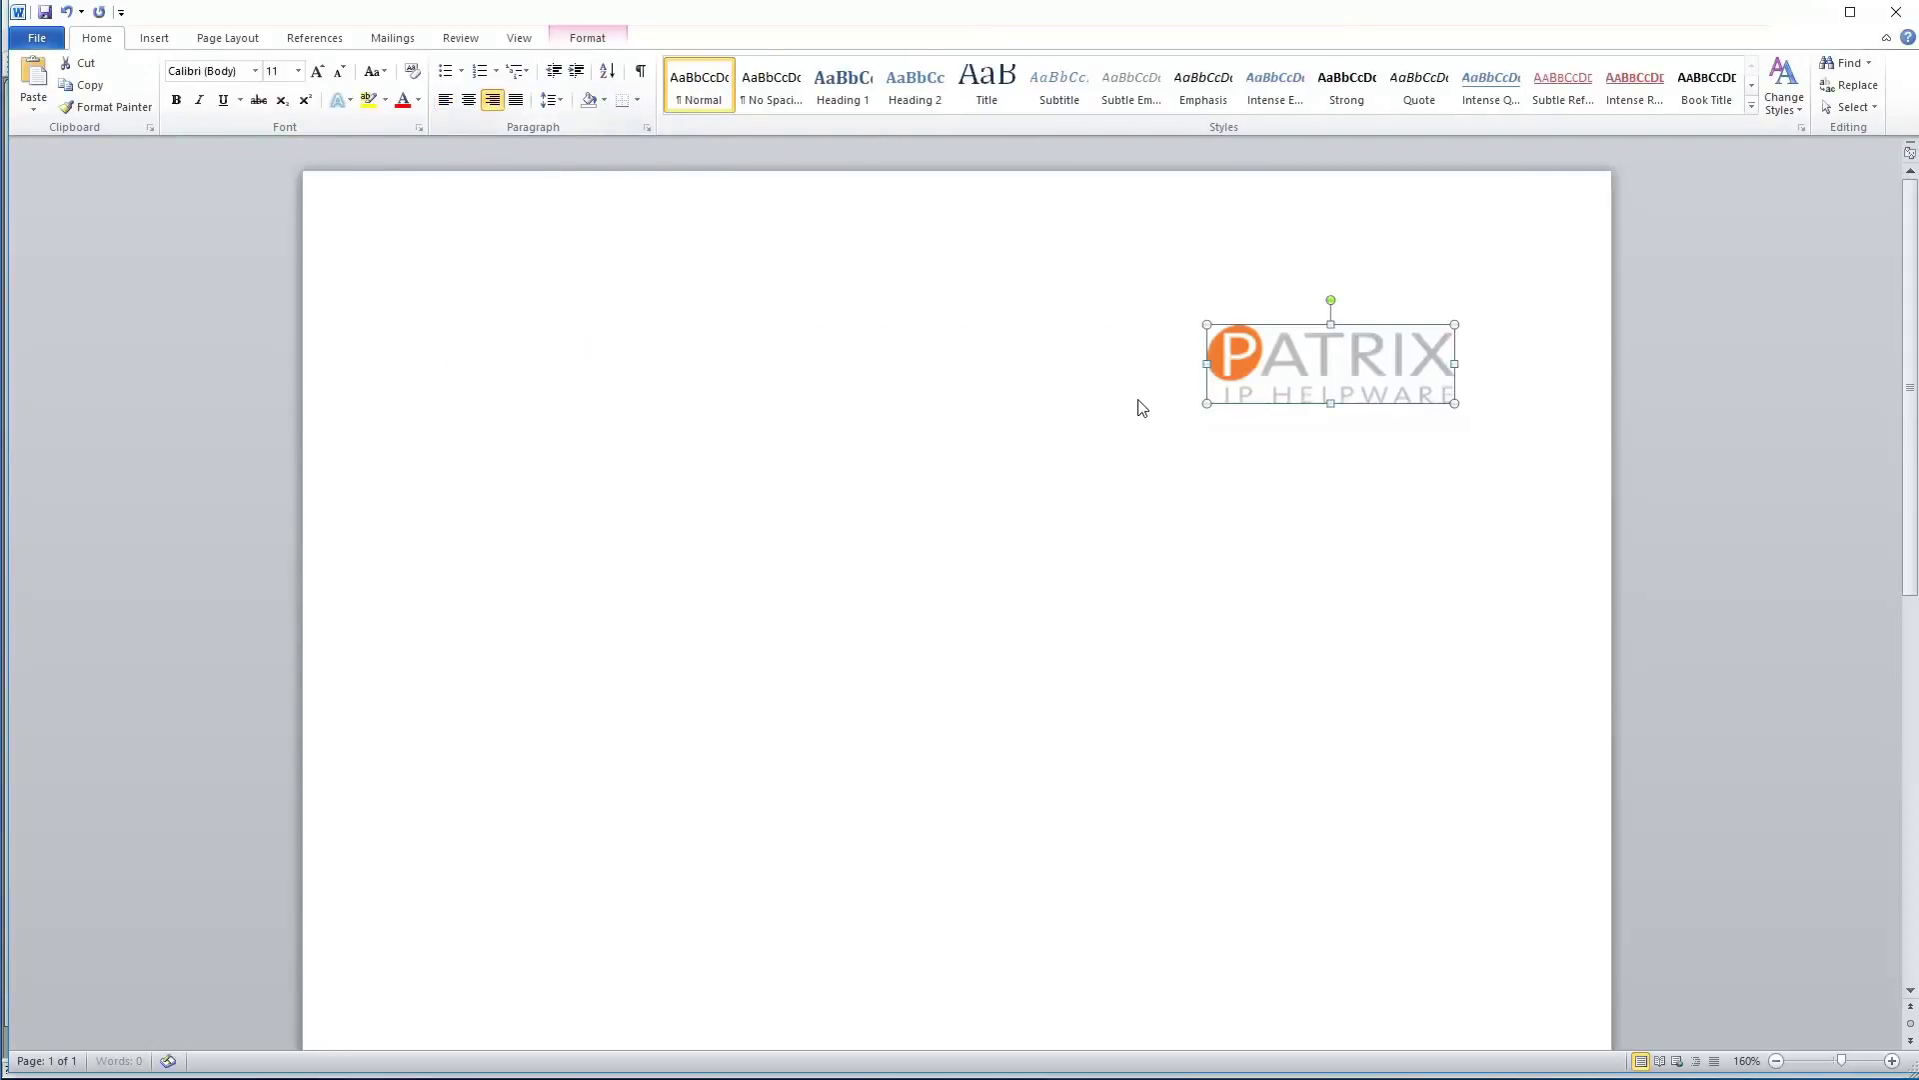
pyautogui.click(1165, 377)
pyautogui.write('Header')
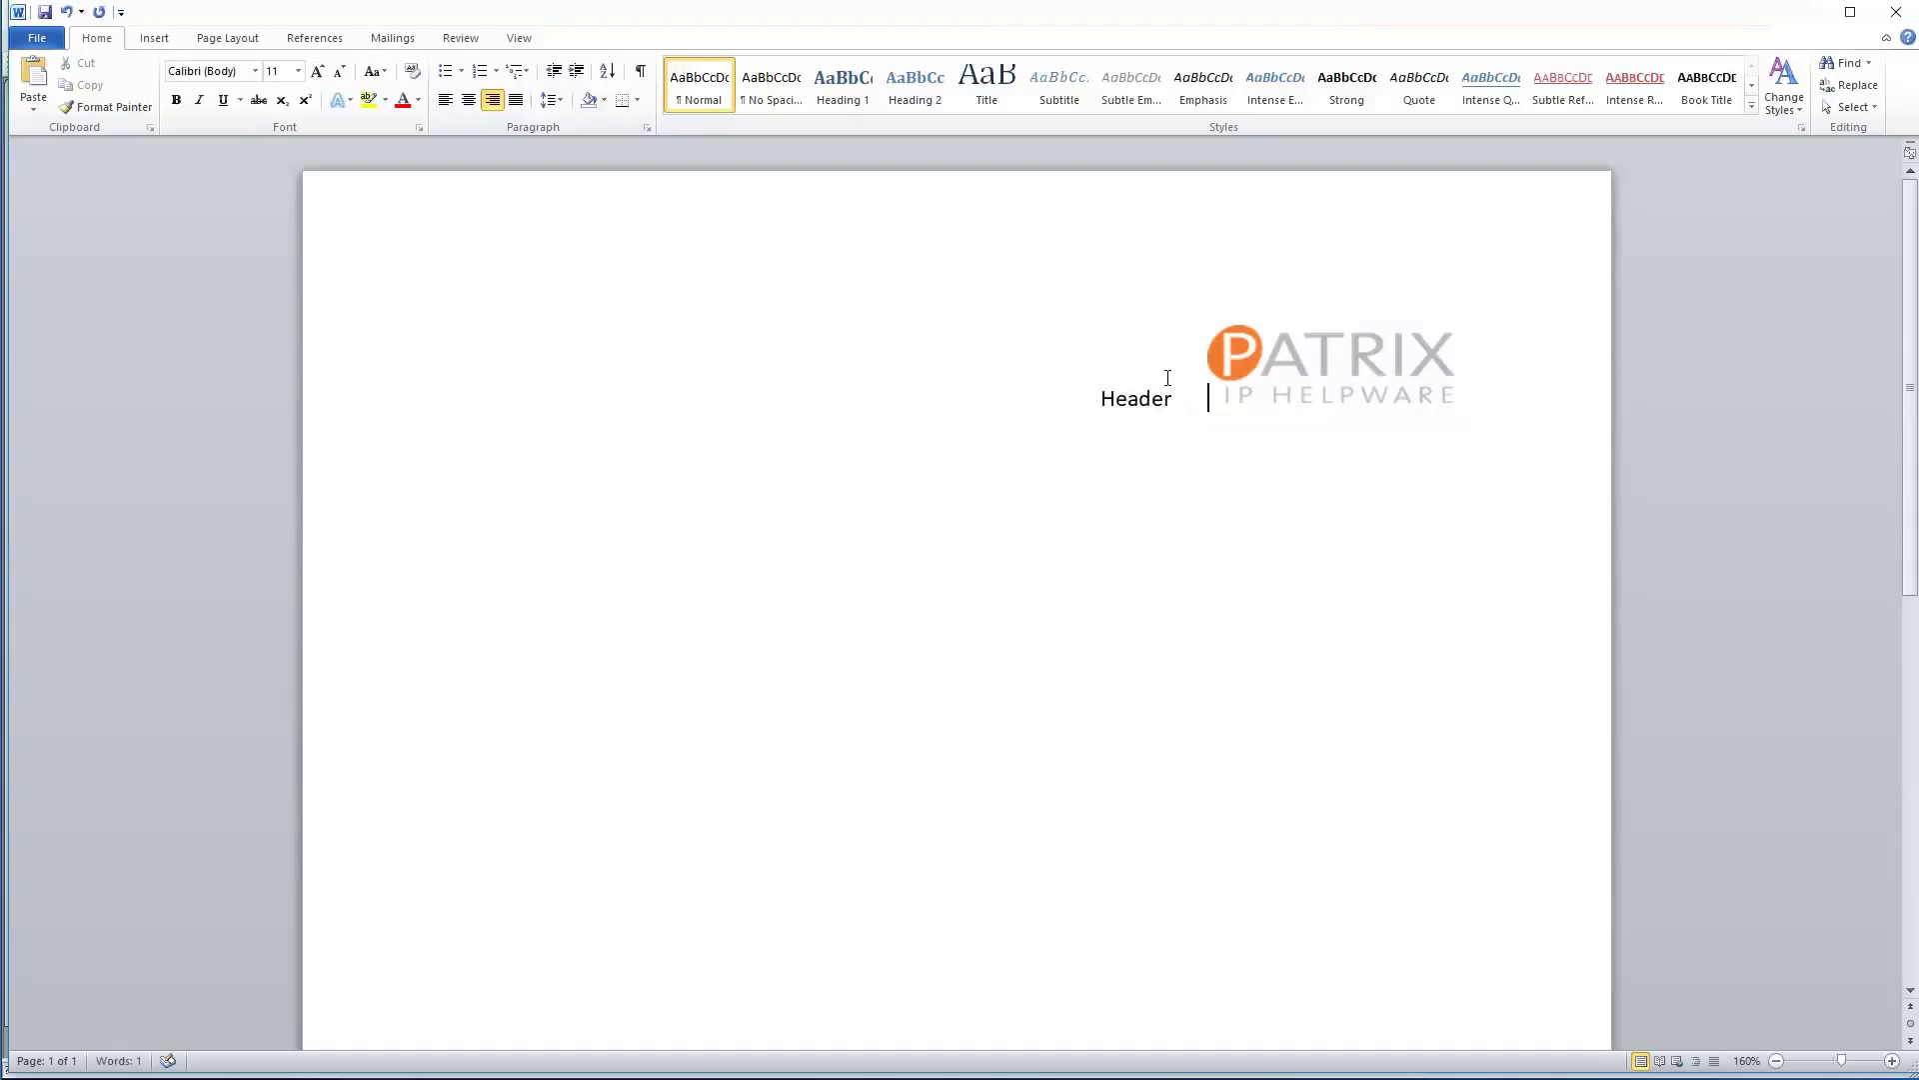
# Start saving the document under C:\PatriciaServerFiles and create a folder named HeaderFooter there.
pyautogui.click(37, 38)
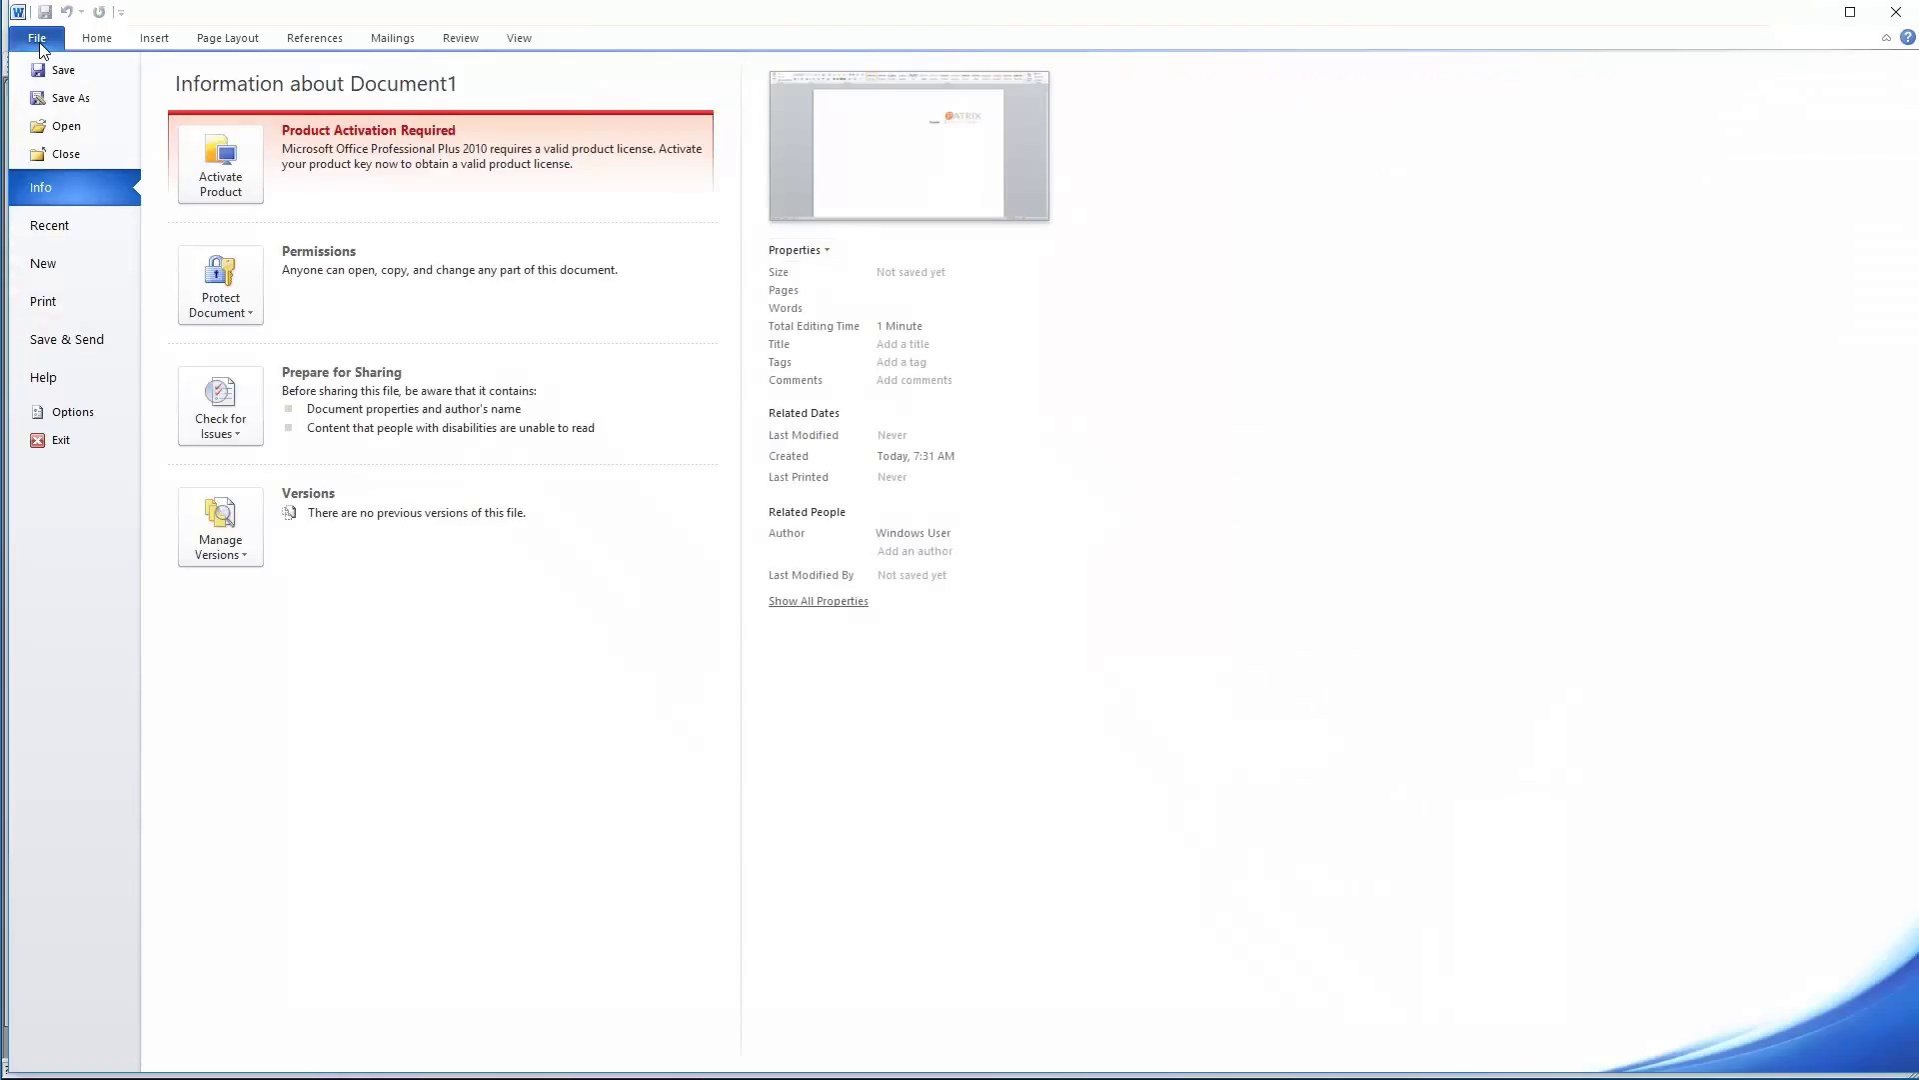
pyautogui.click(88, 100)
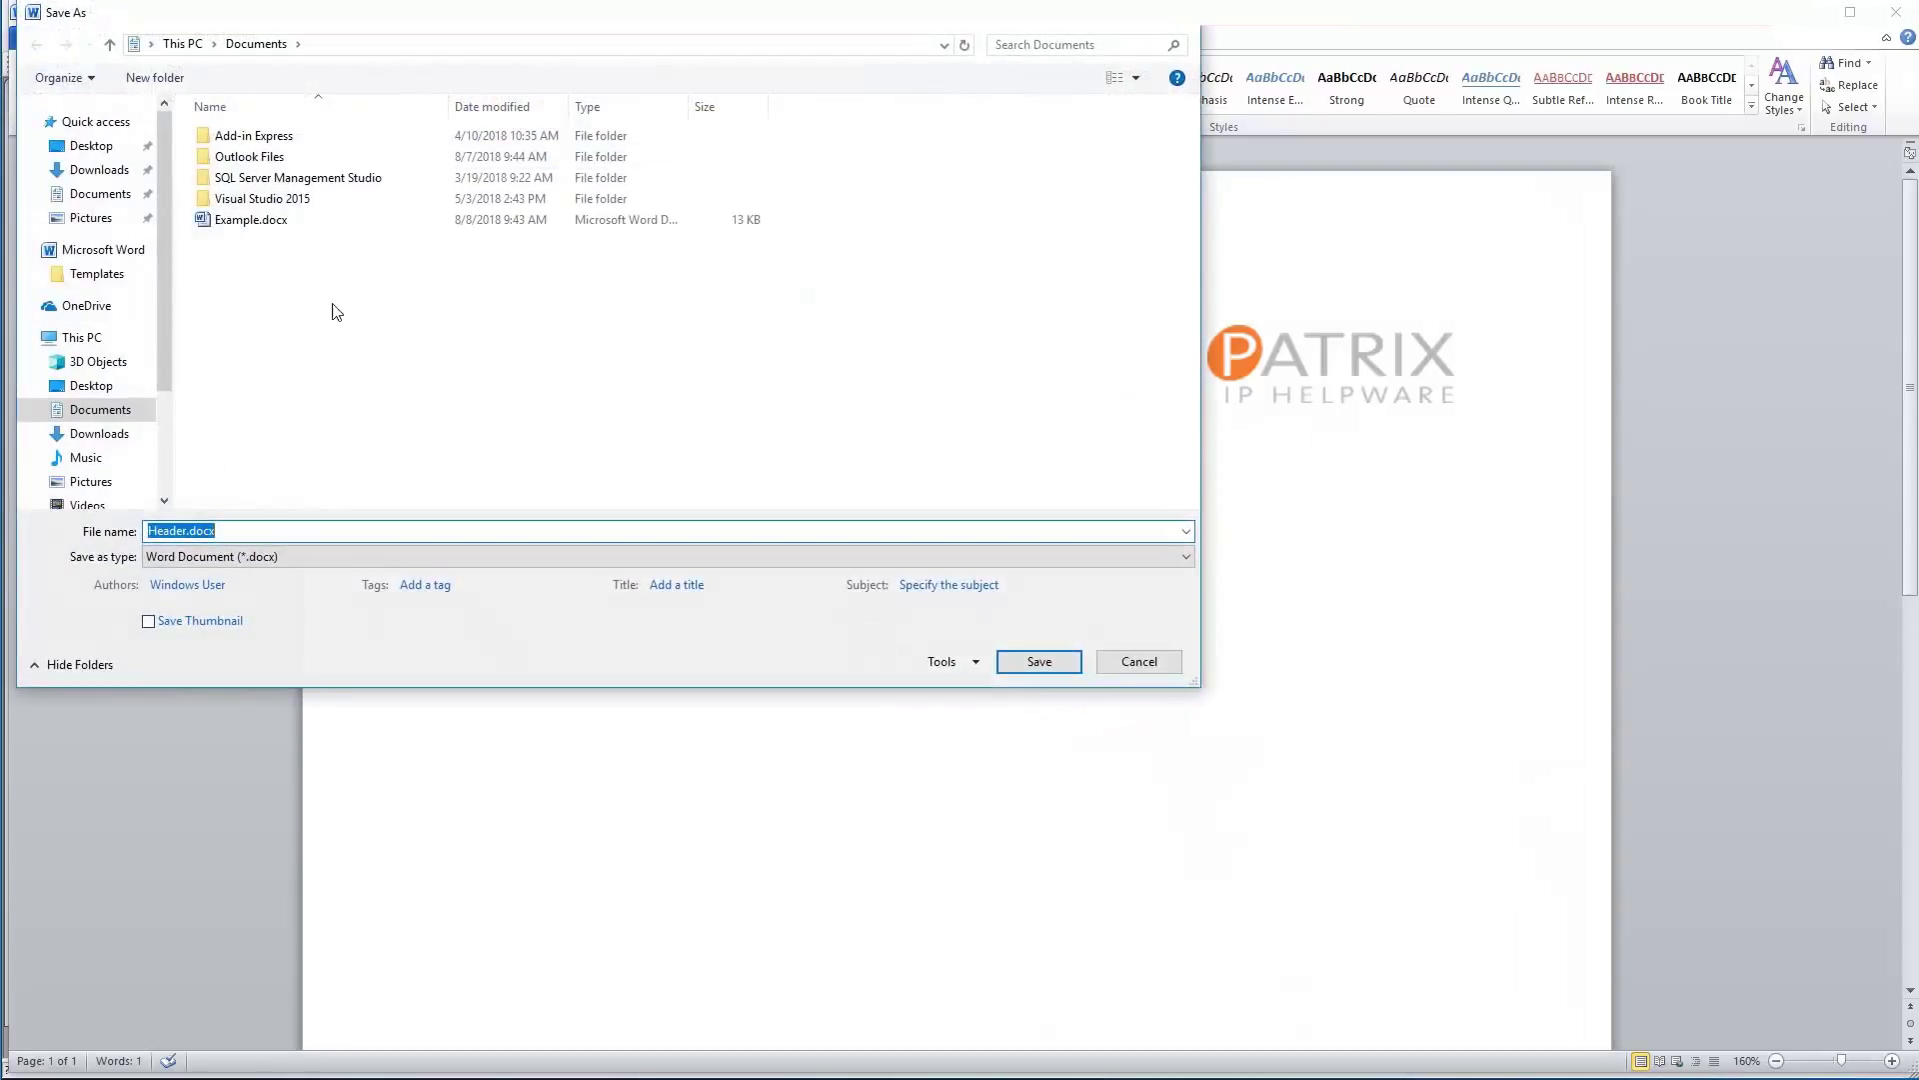
pyautogui.scroll(-2, 105, 460)
pyautogui.click(105, 393)
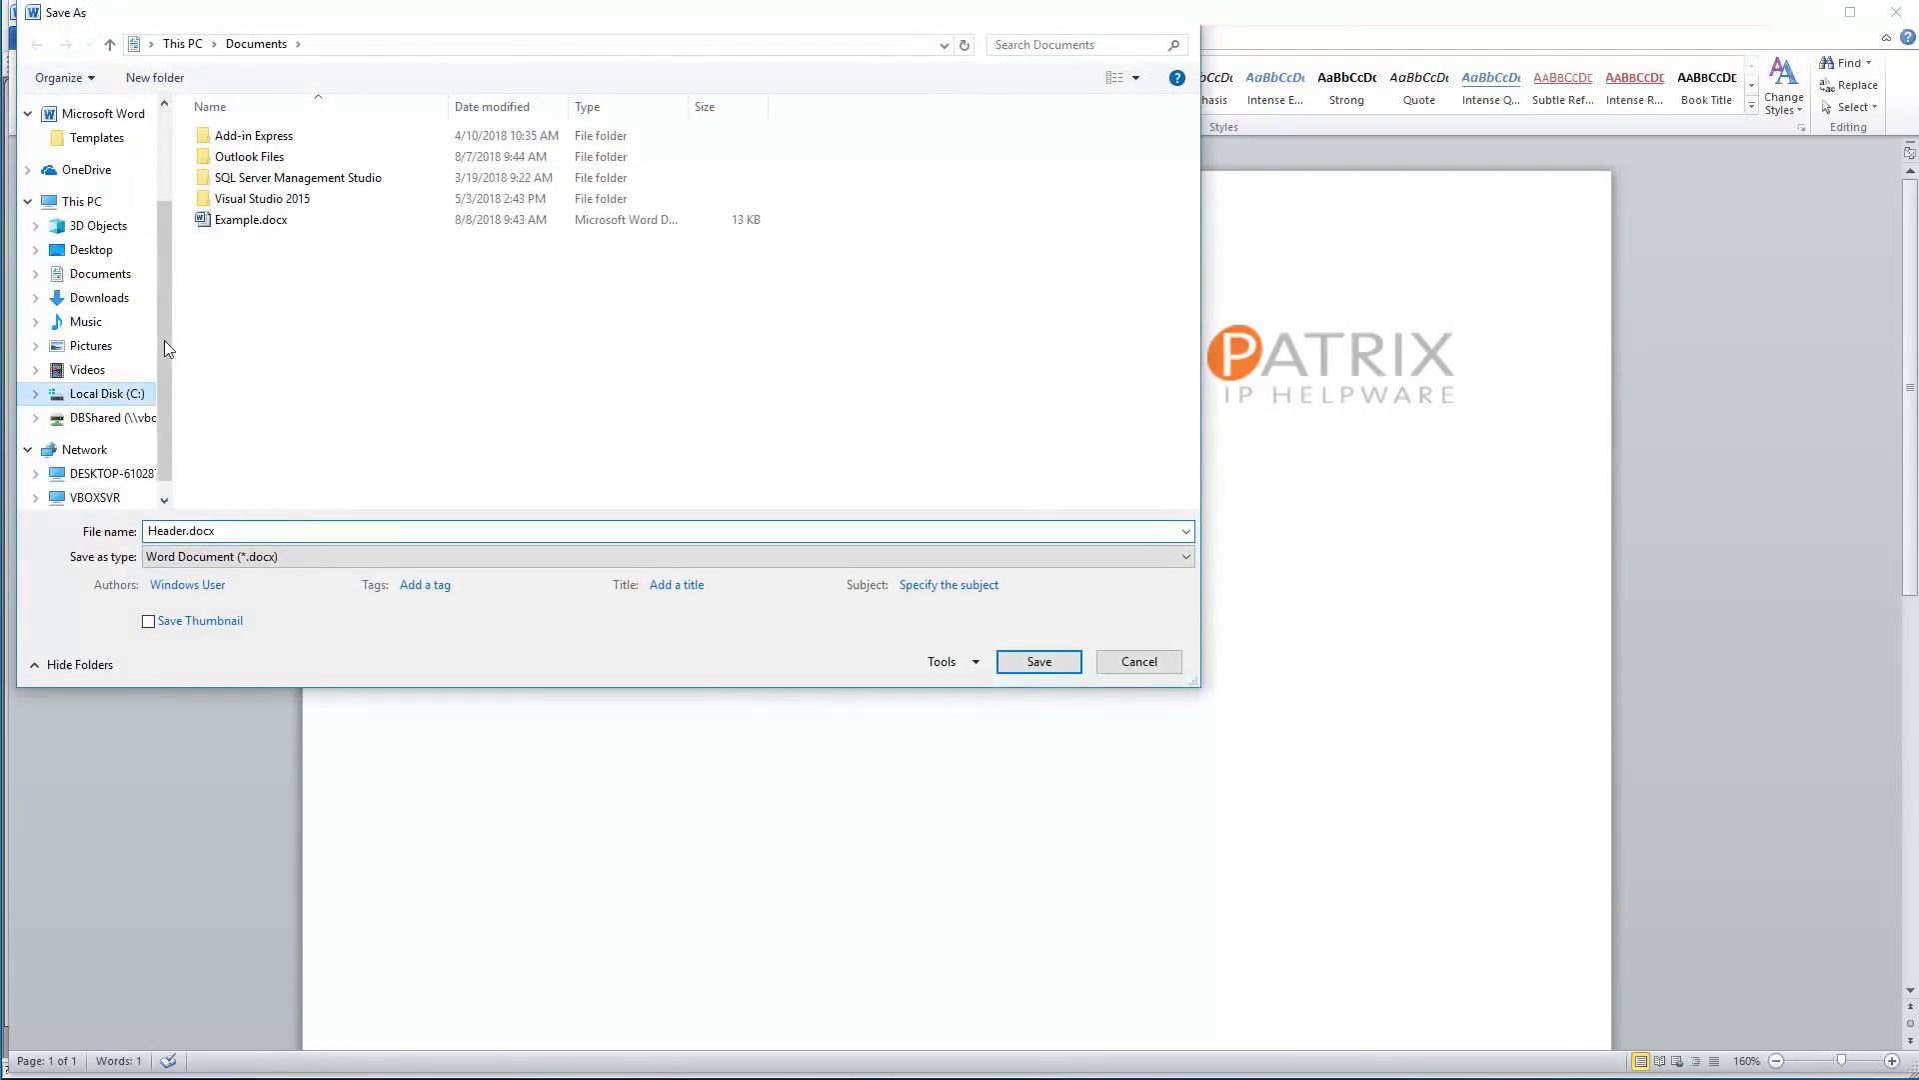
pyautogui.doubleClick(299, 178)
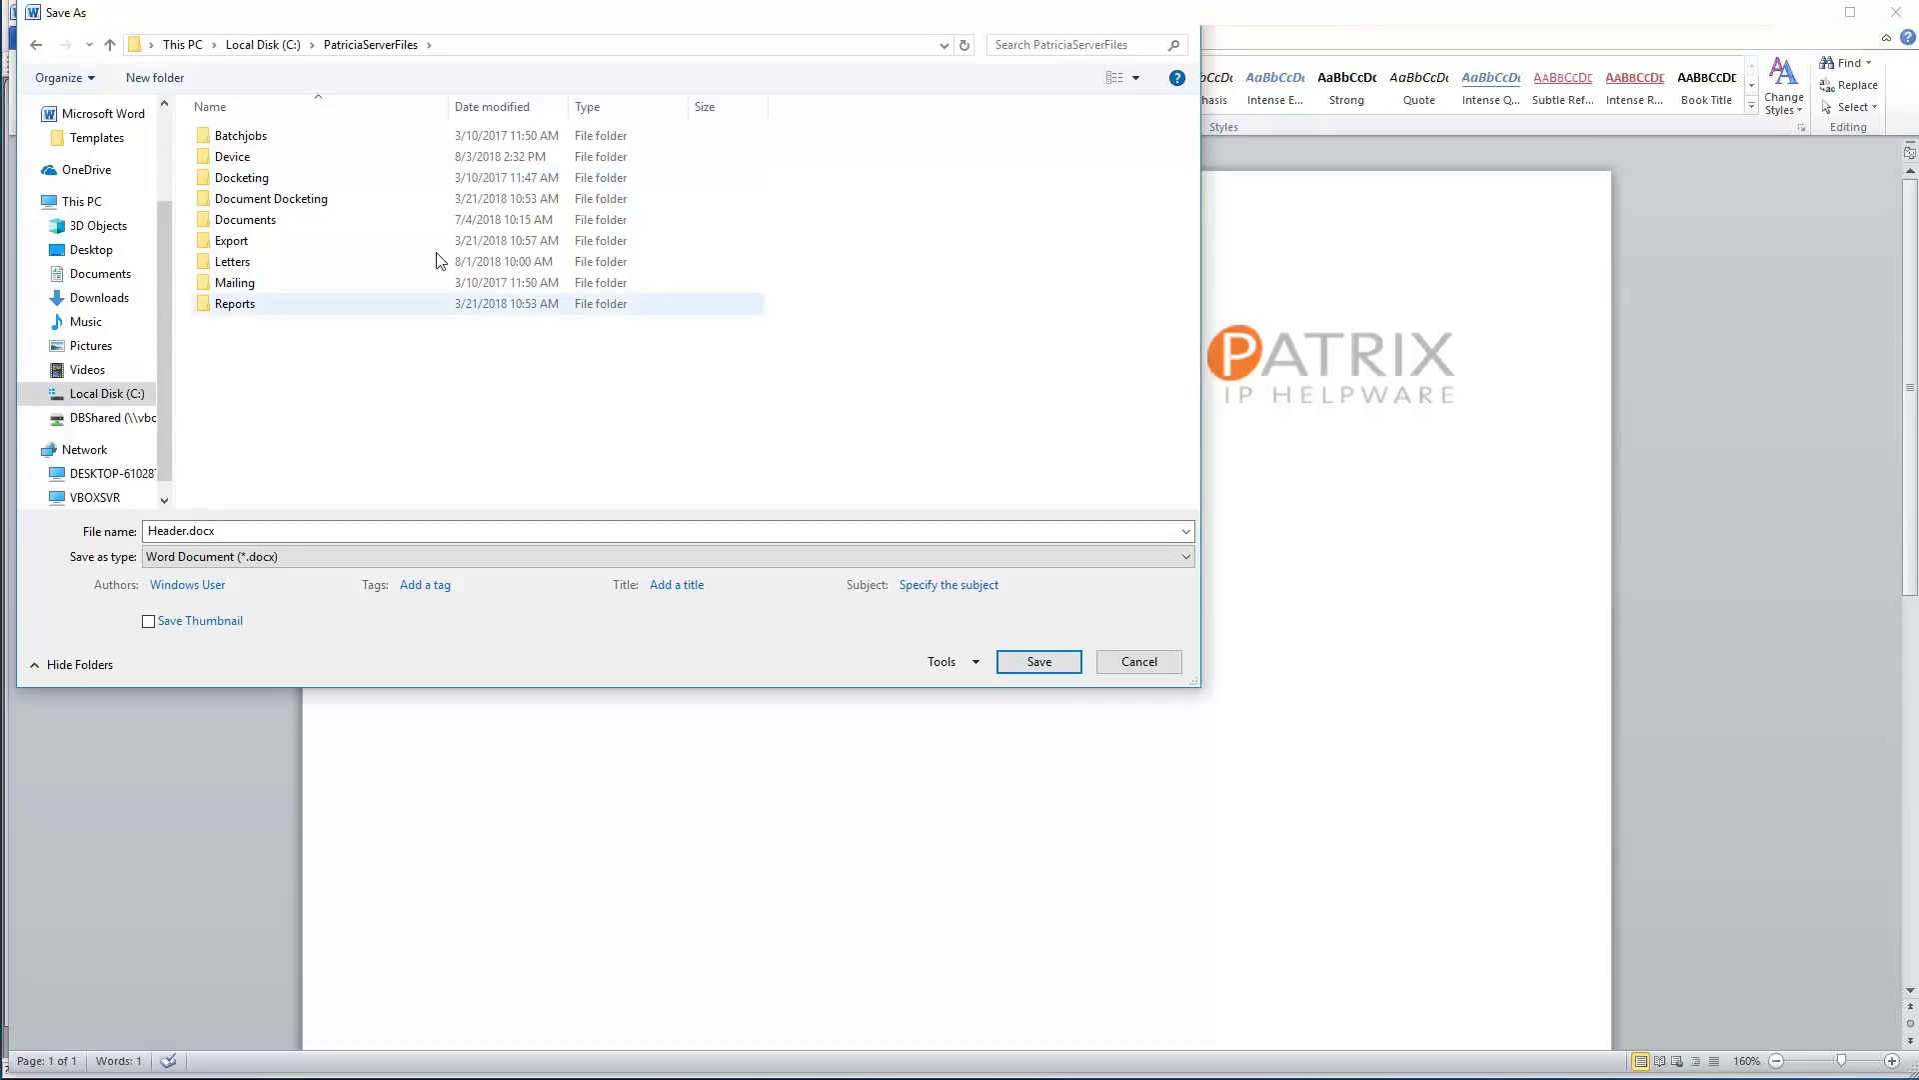
pyautogui.rightClick(318, 400)
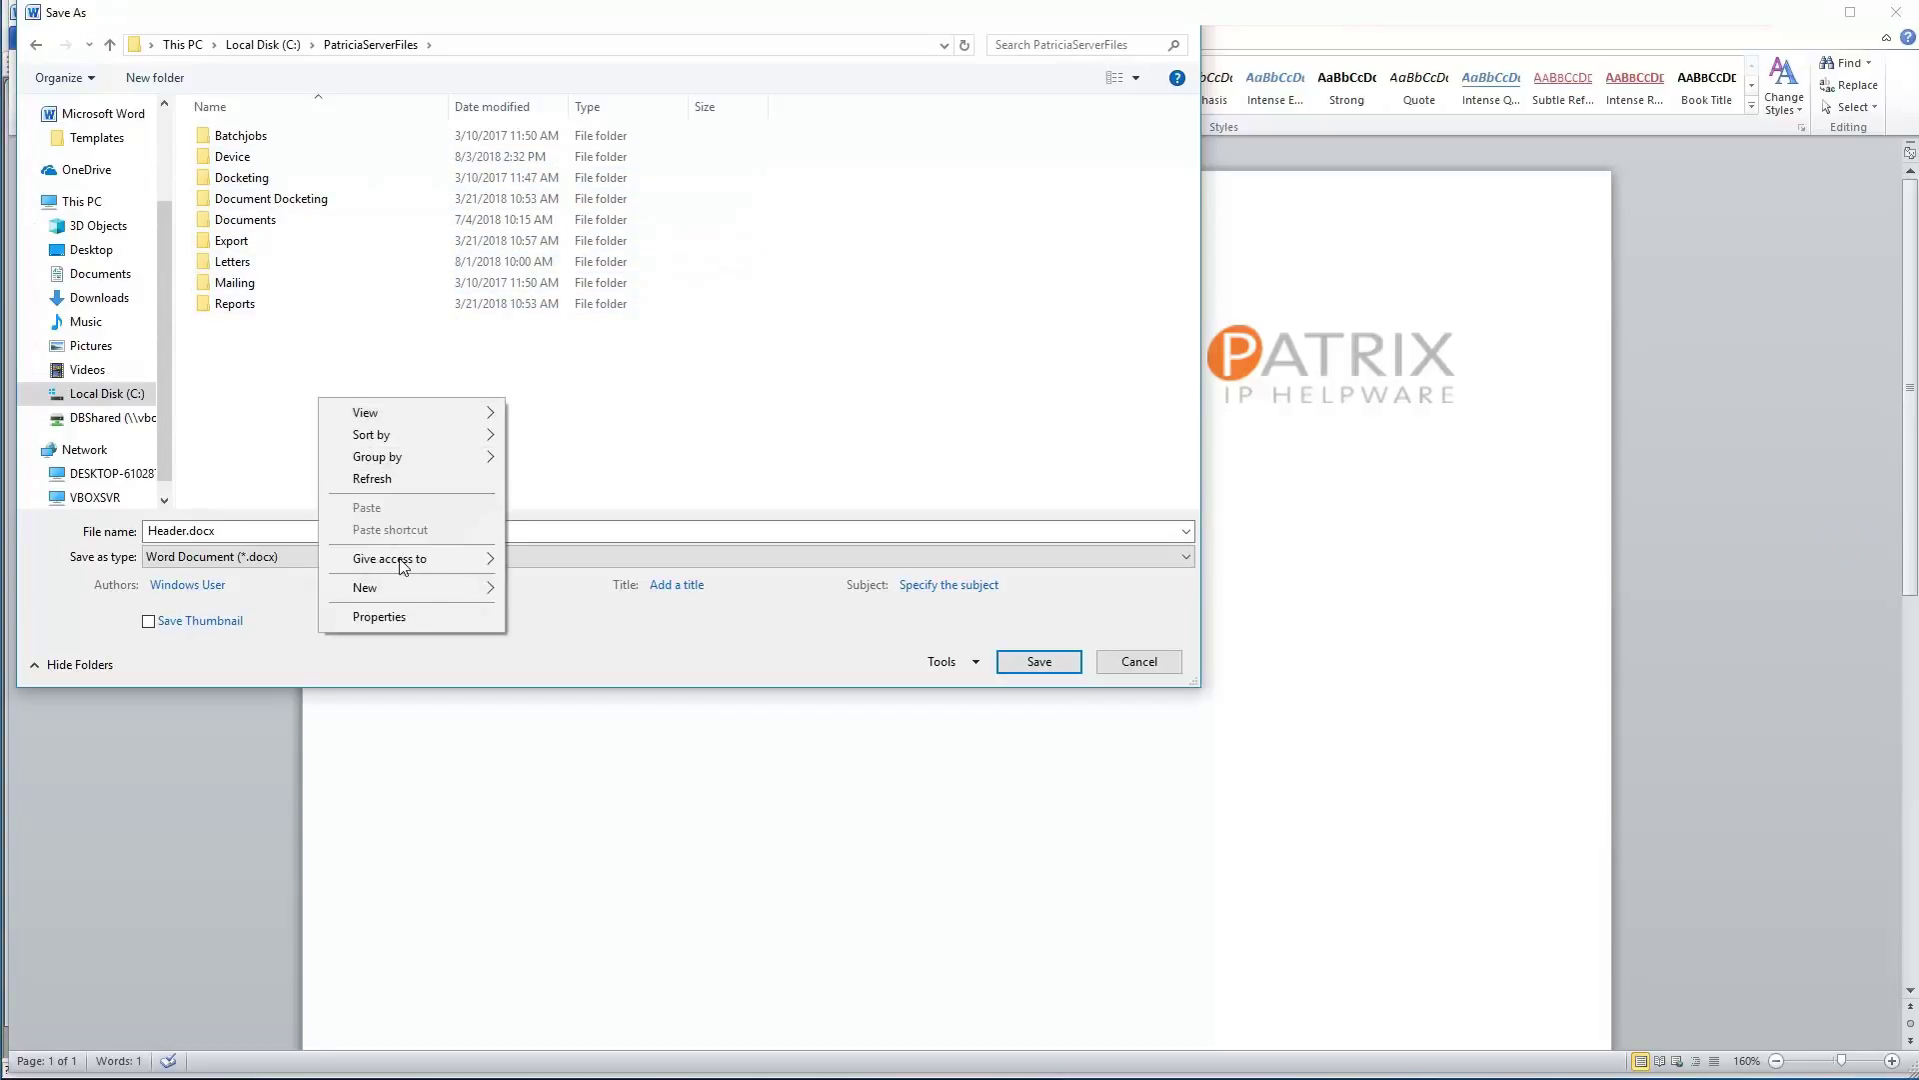
pyautogui.moveTo(434, 588)
pyautogui.click(618, 588)
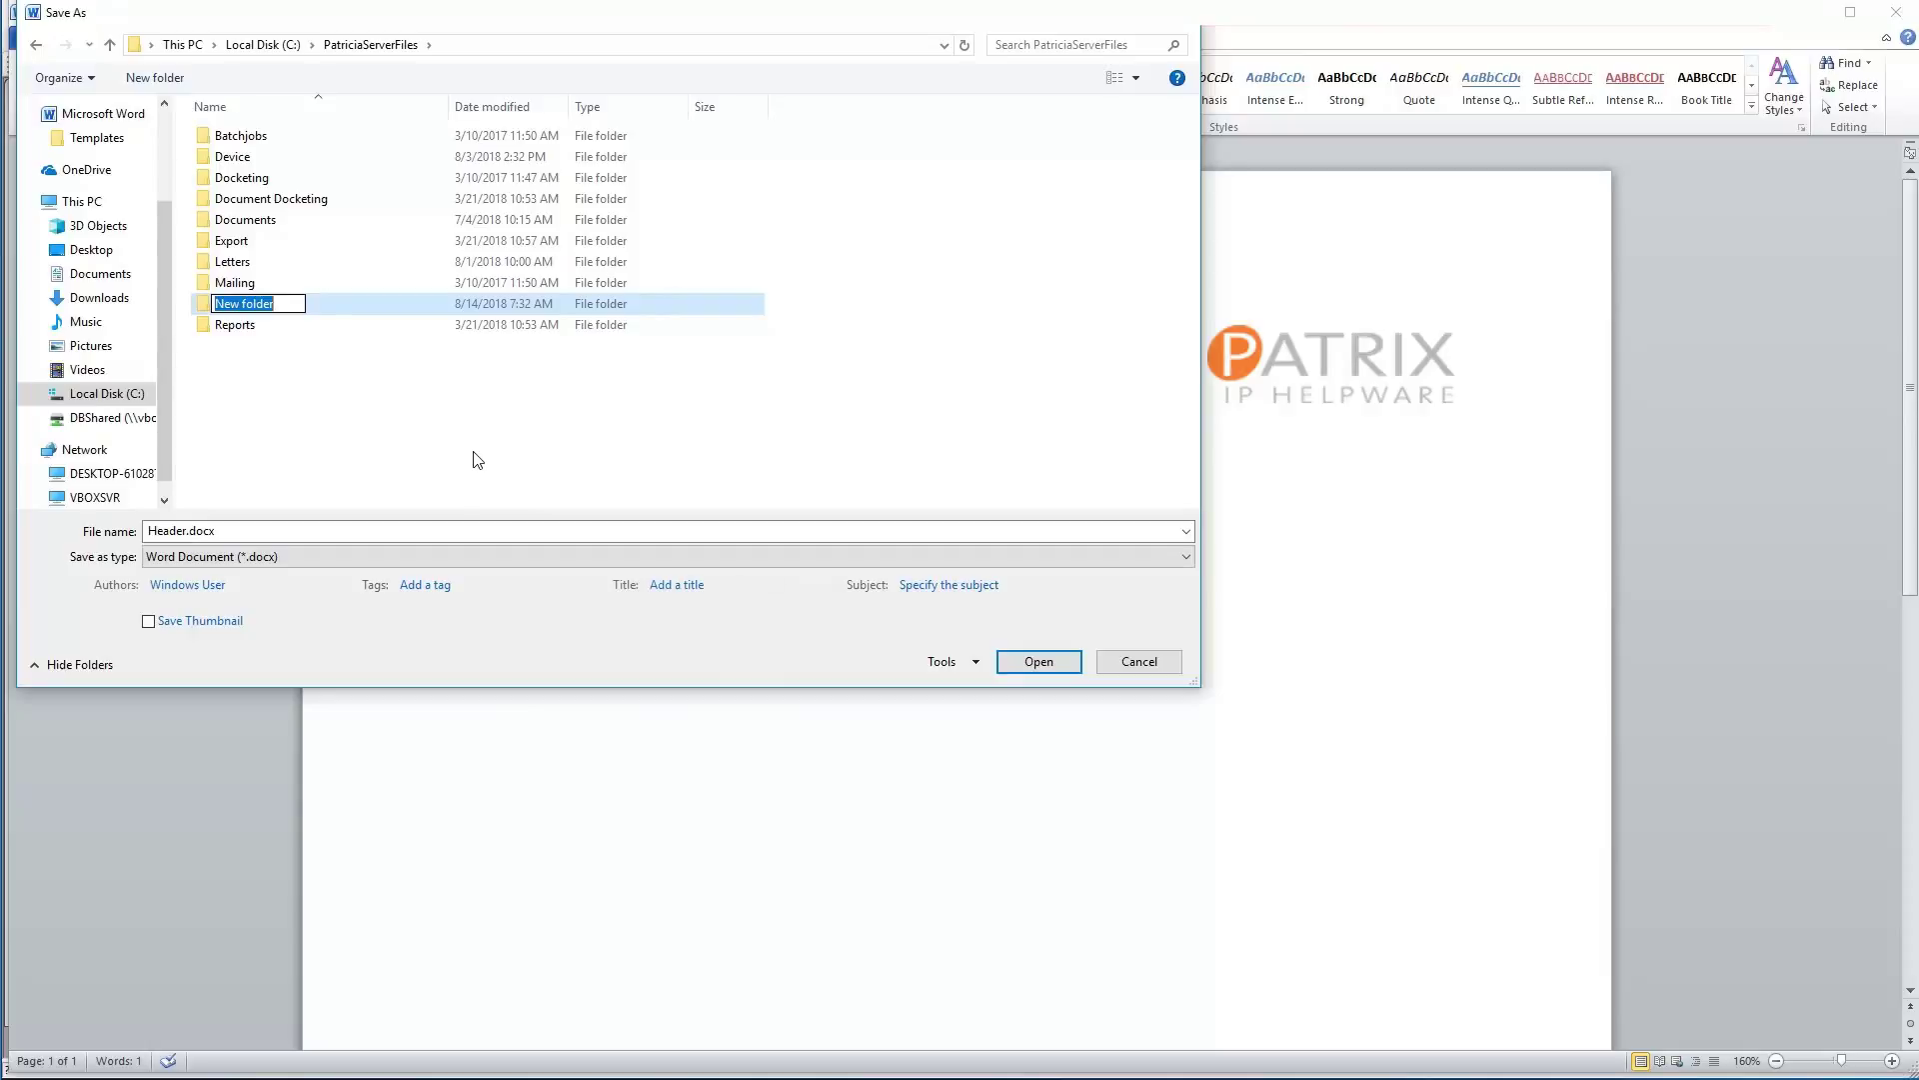
pyautogui.write('HeaderFooter')
pyautogui.press('Return')
# Save the document as Header.docx in the HeaderFooter folder and close Word.
pyautogui.press('Return')
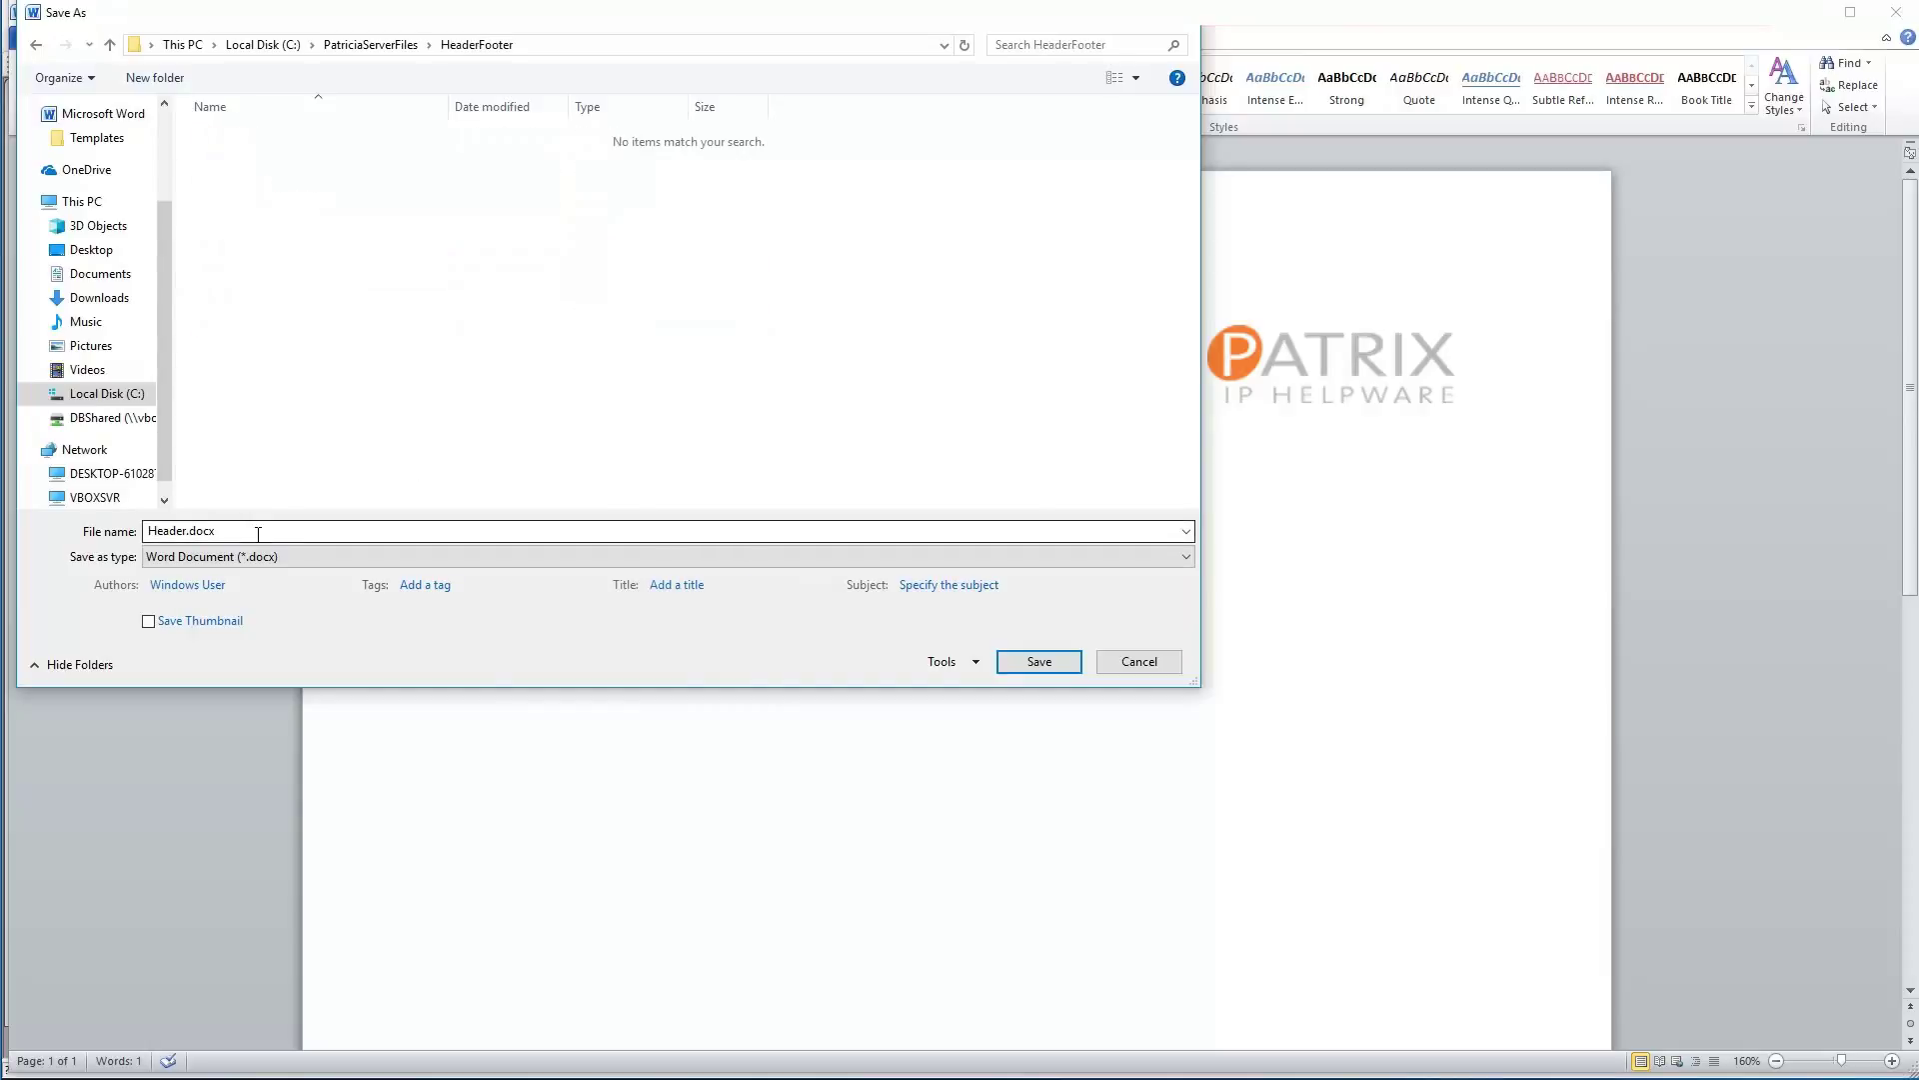
pyautogui.click(1053, 660)
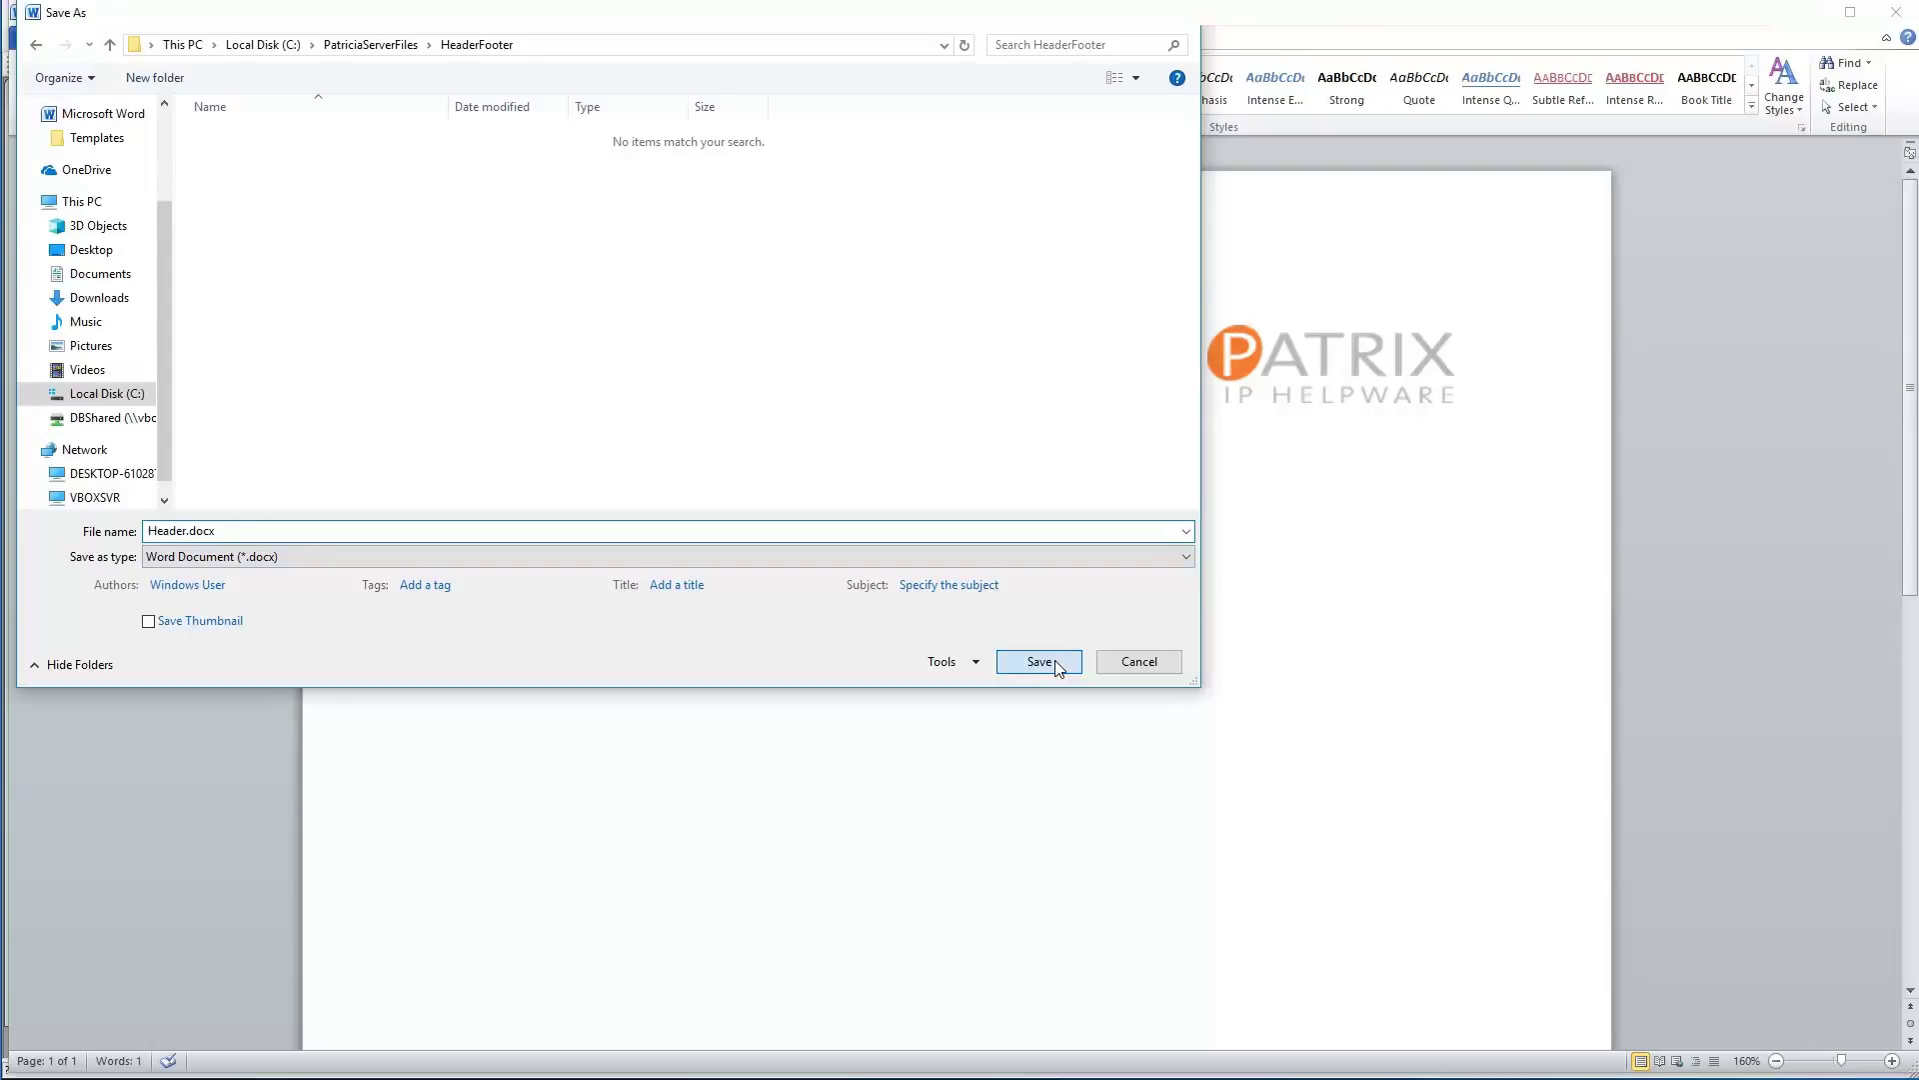
pyautogui.click(1897, 14)
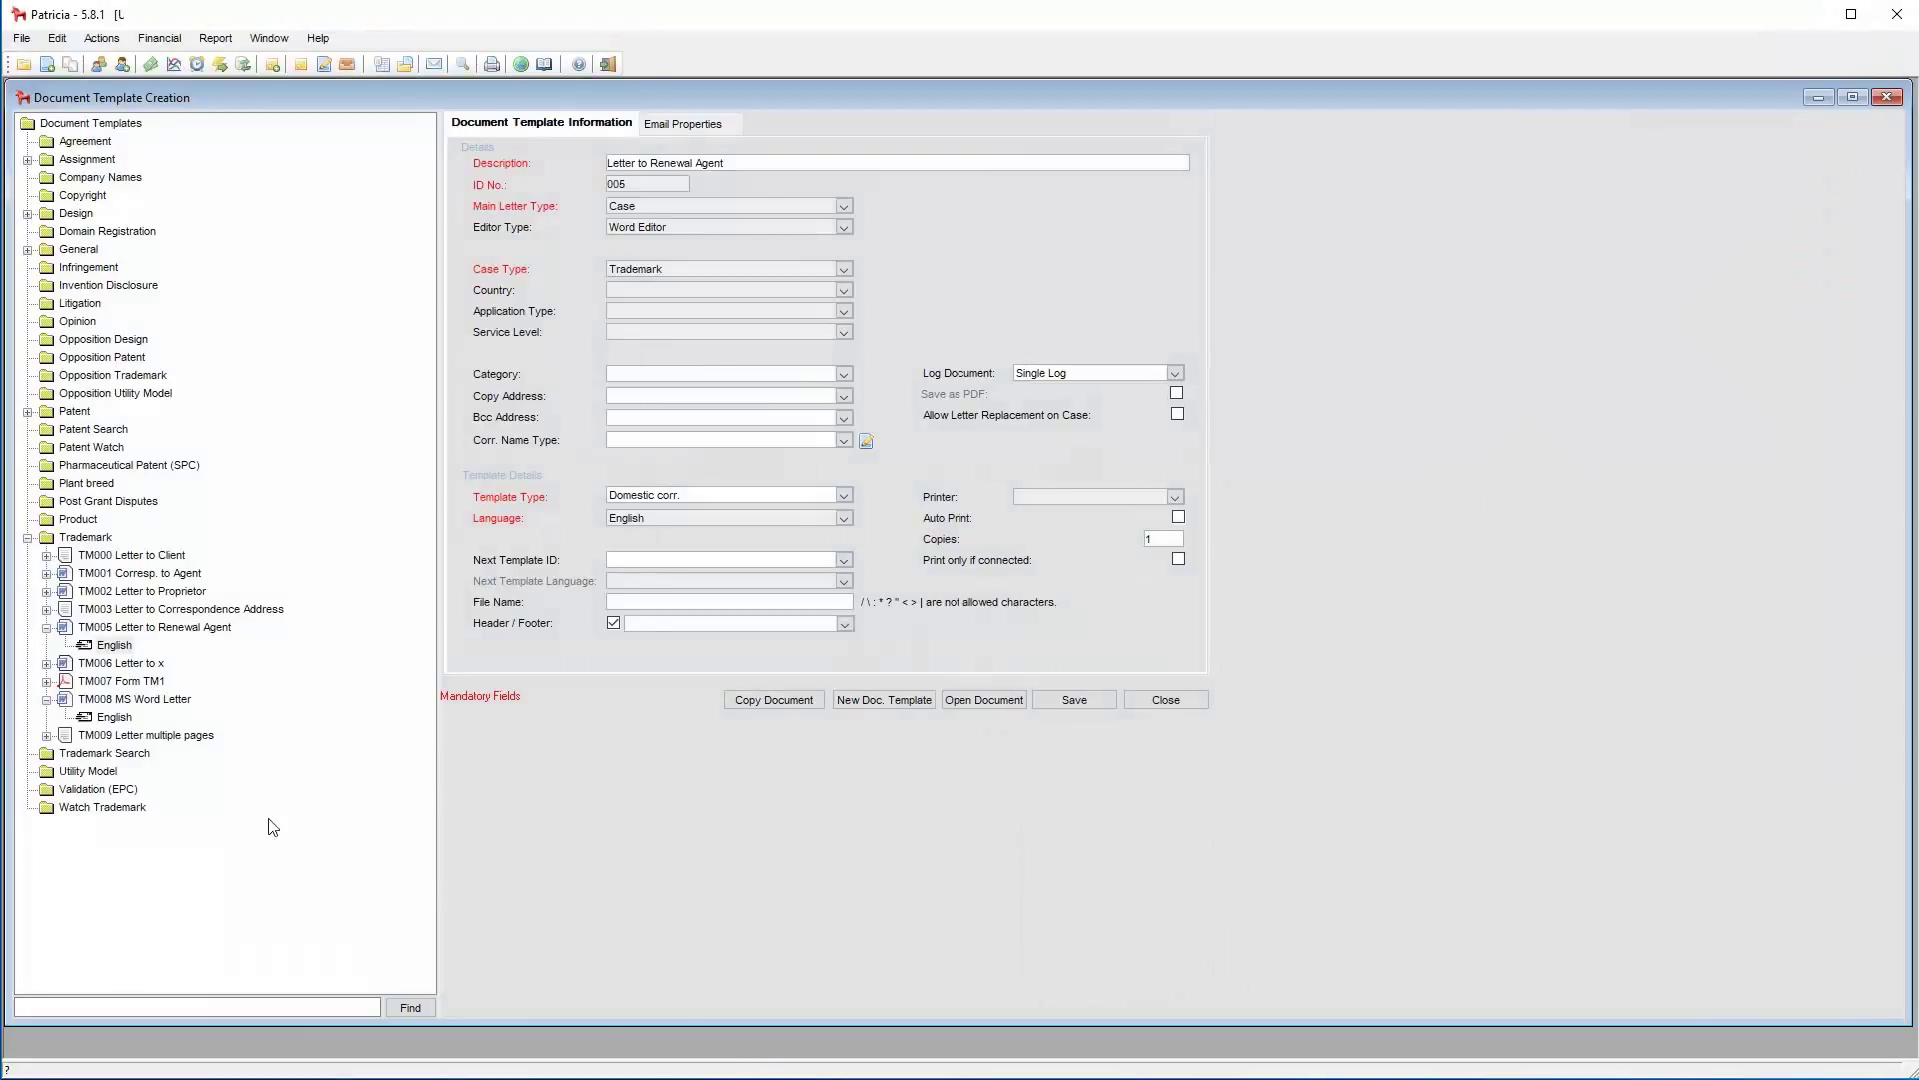
# Open the English TM008 MS Word Letter template document and its page header for editing.
pyautogui.click(114, 717)
pyautogui.click(1006, 700)
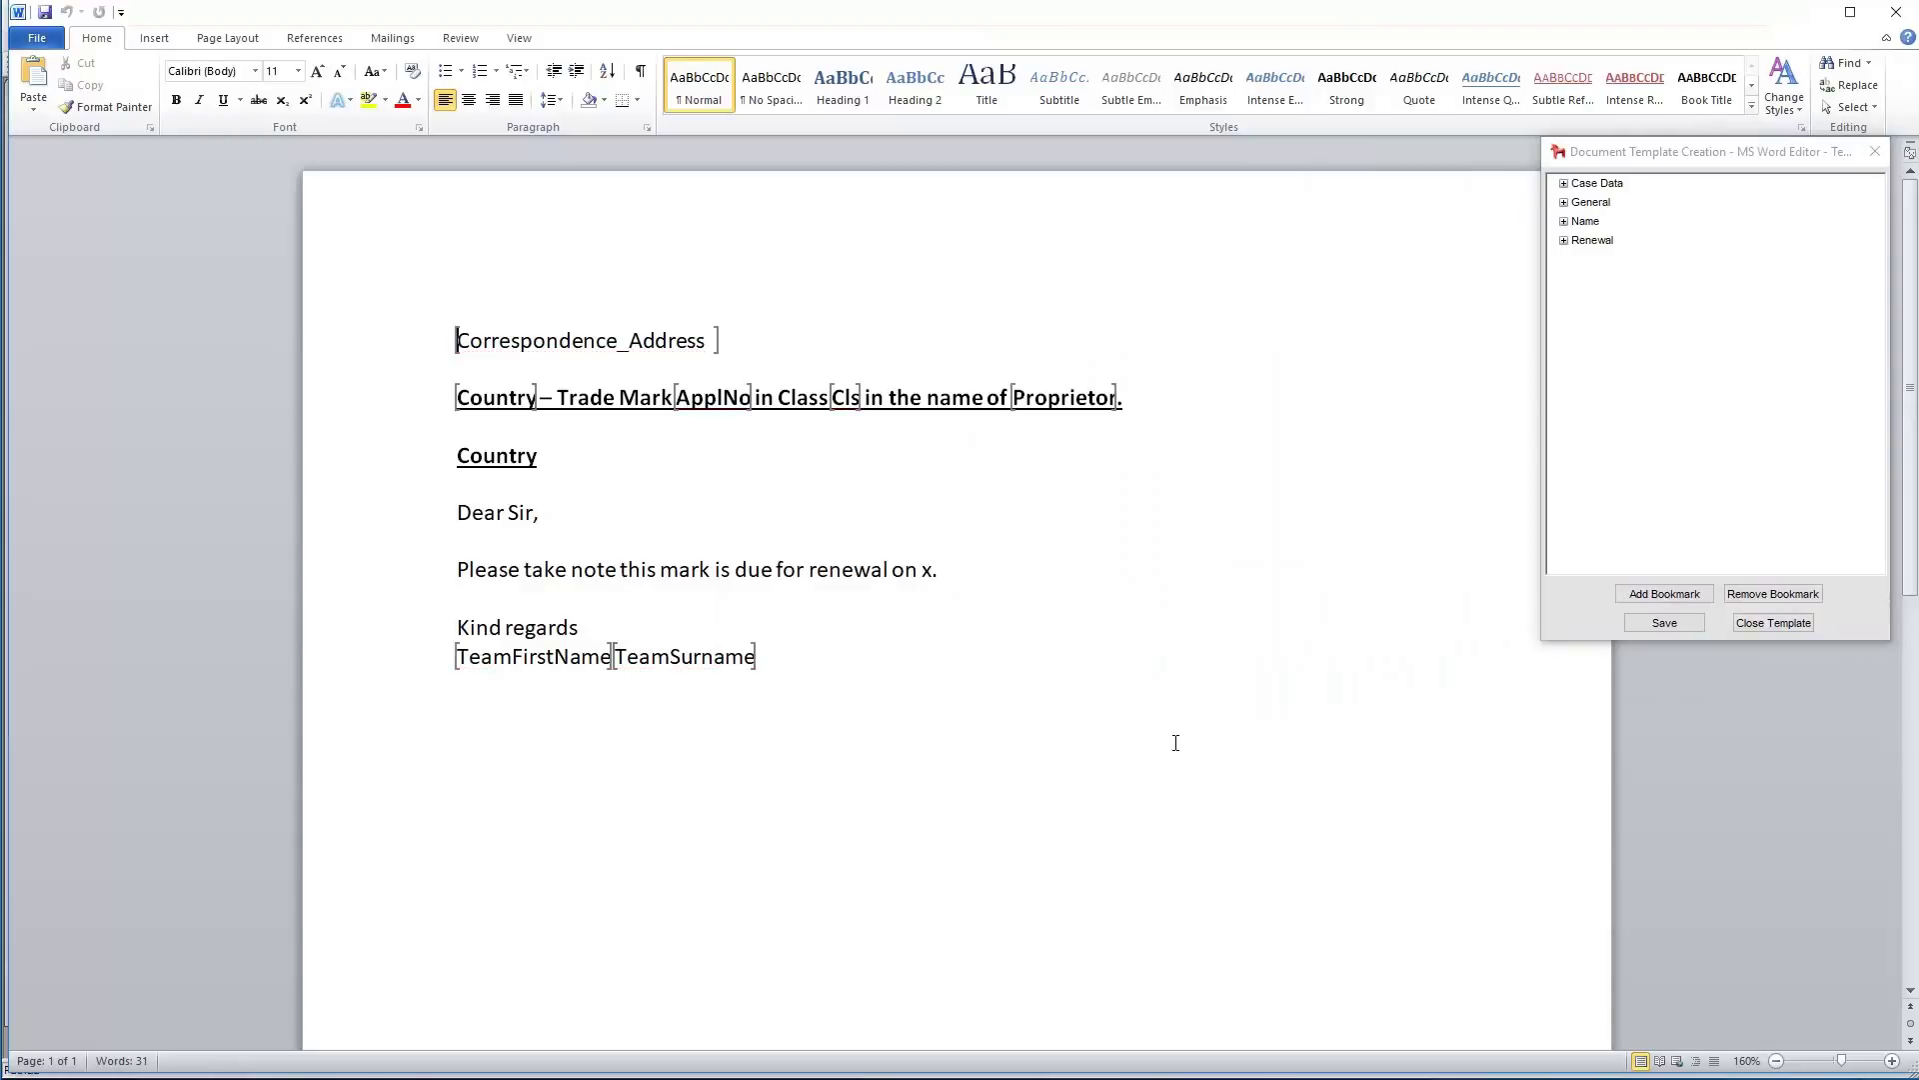
pyautogui.doubleClick(597, 232)
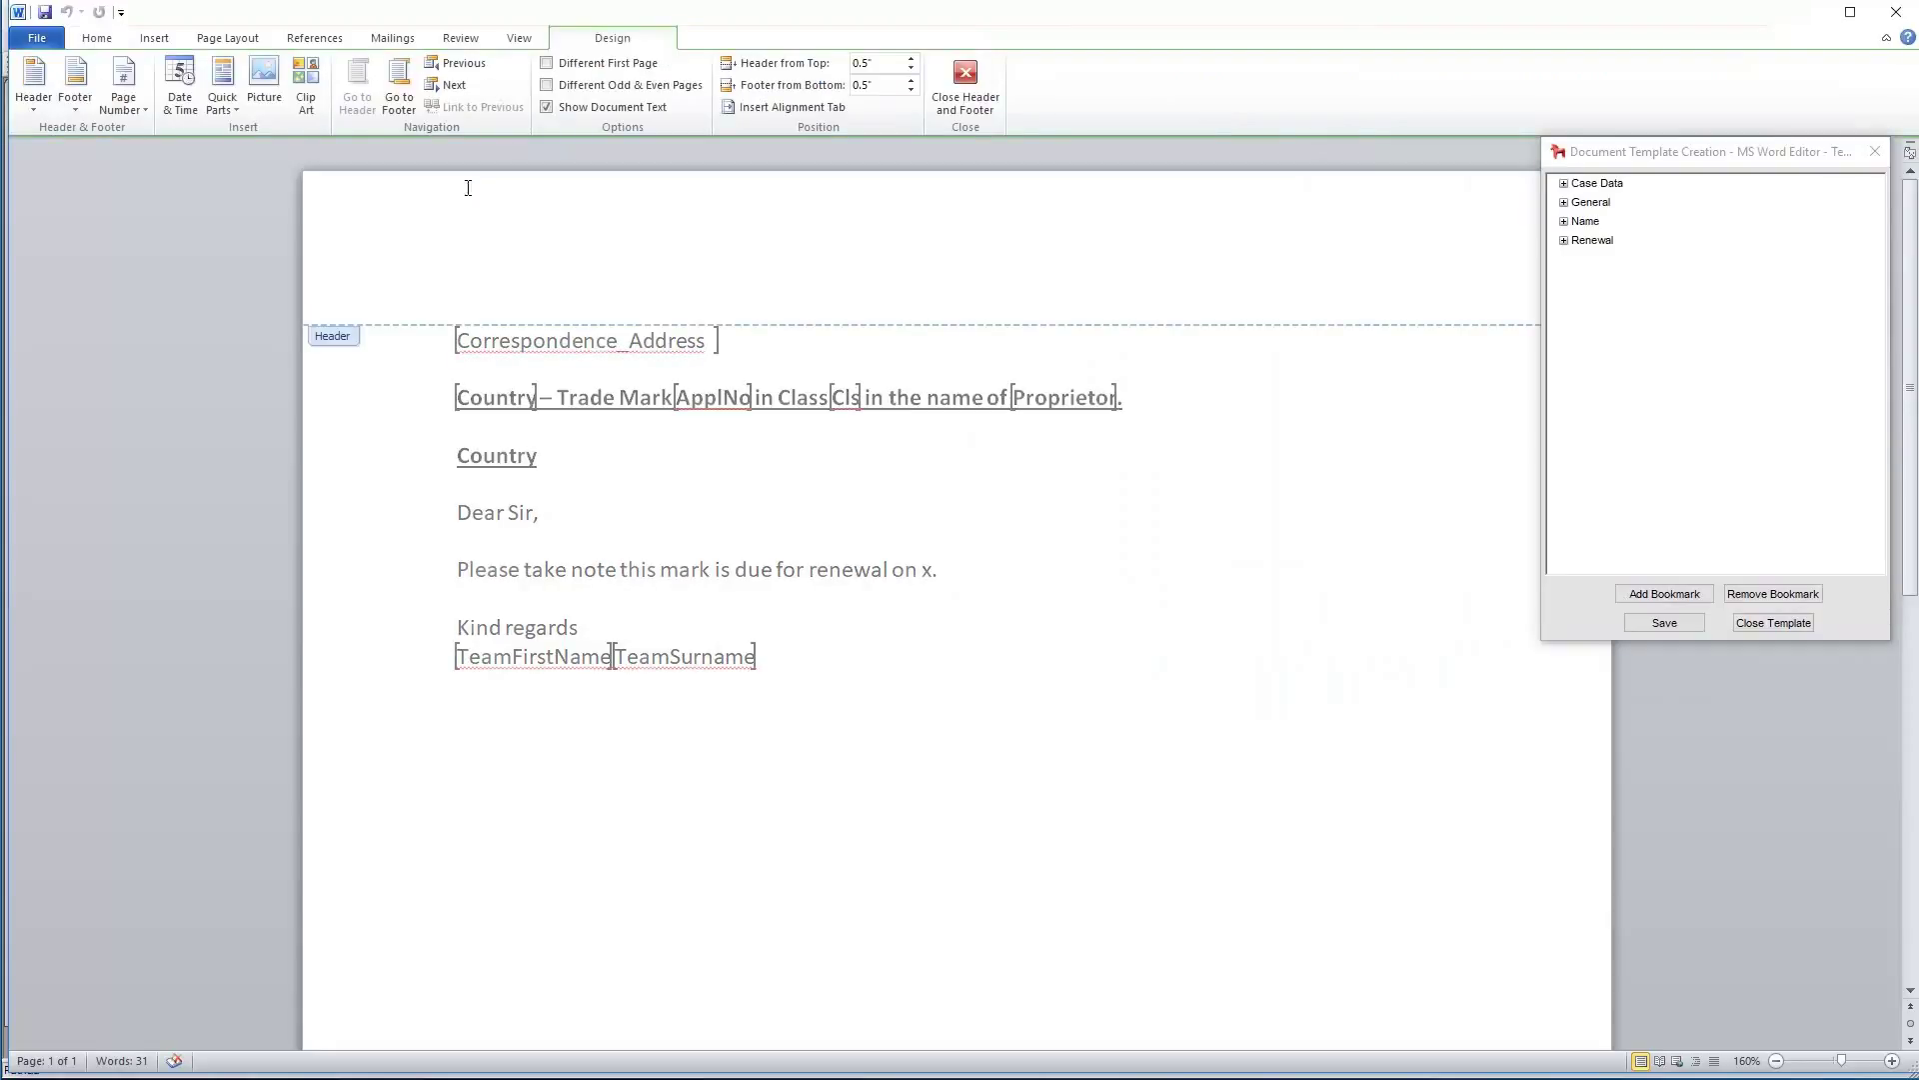
# Insert C:\PatriciaServerFiles\HeaderFooter\Header.docx into the page header as an object from file, with Link to file enabled.
pyautogui.click(160, 40)
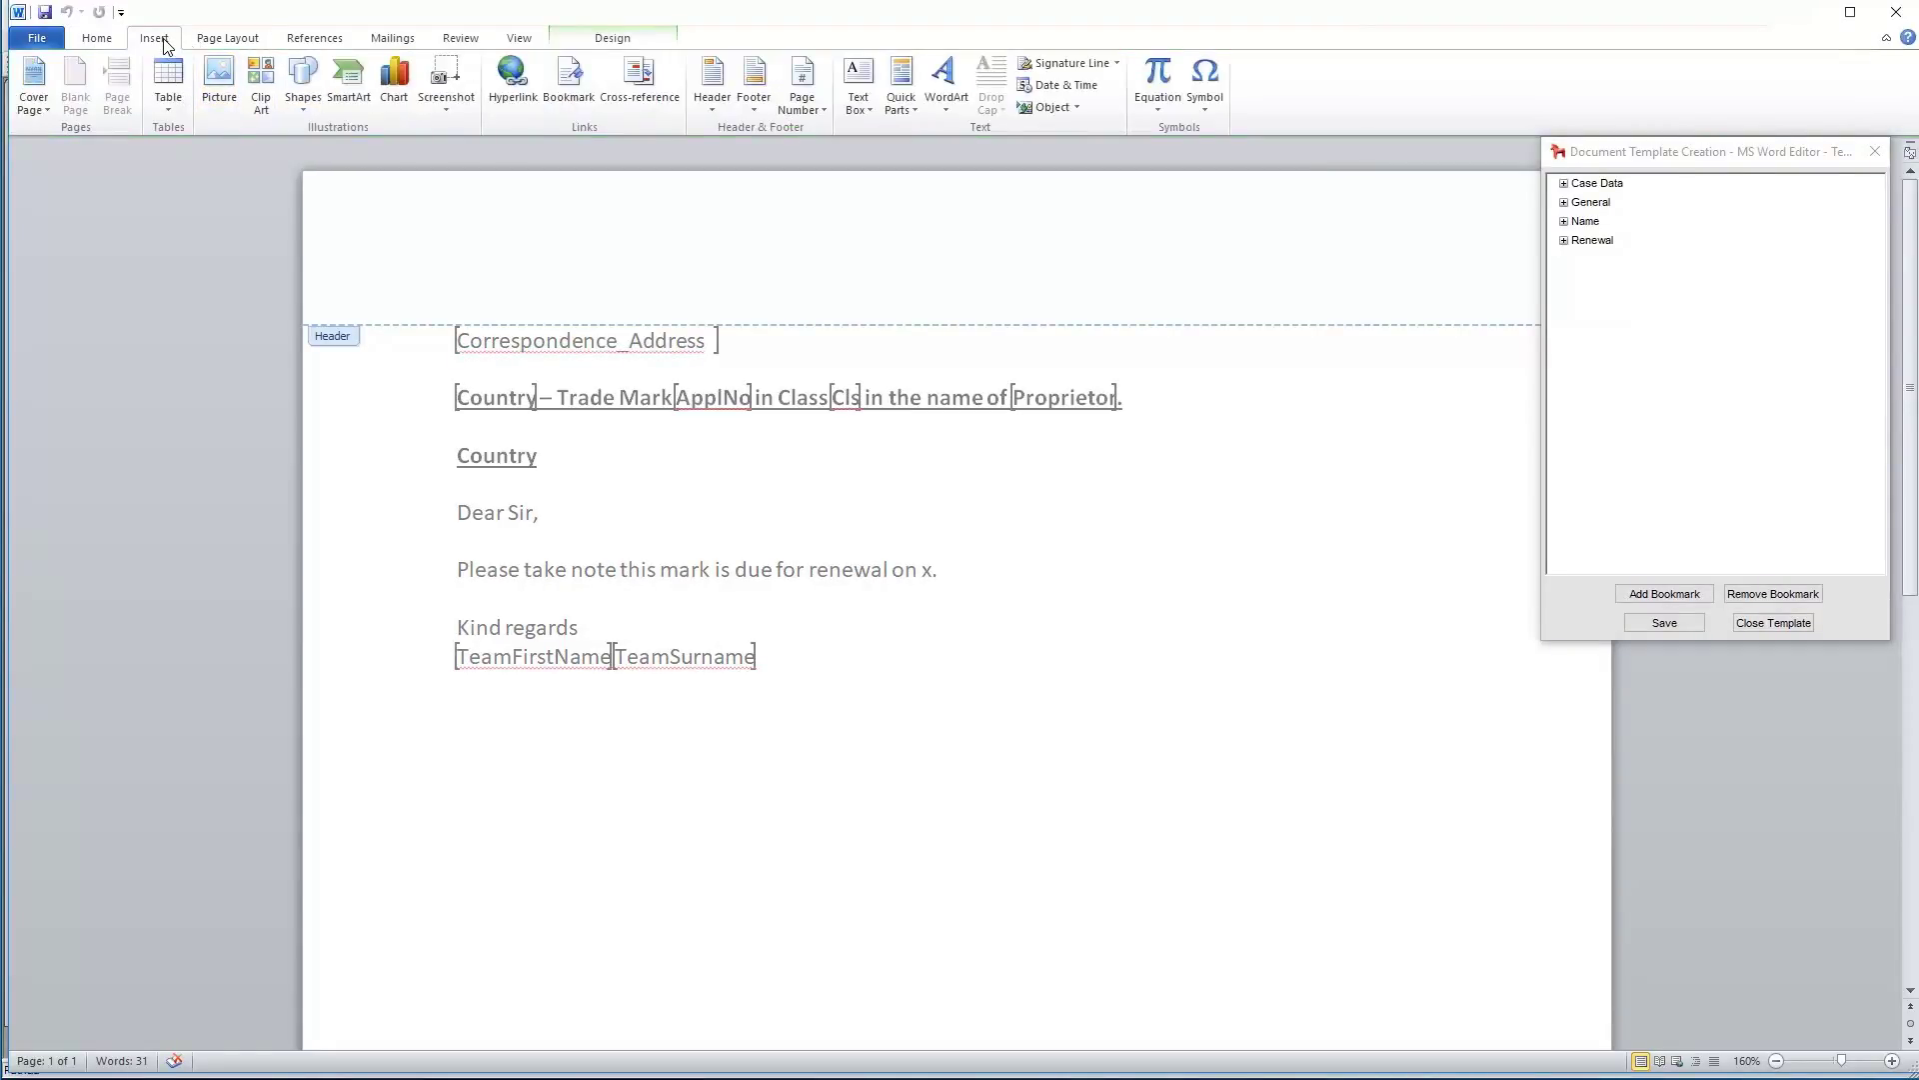
pyautogui.click(1078, 108)
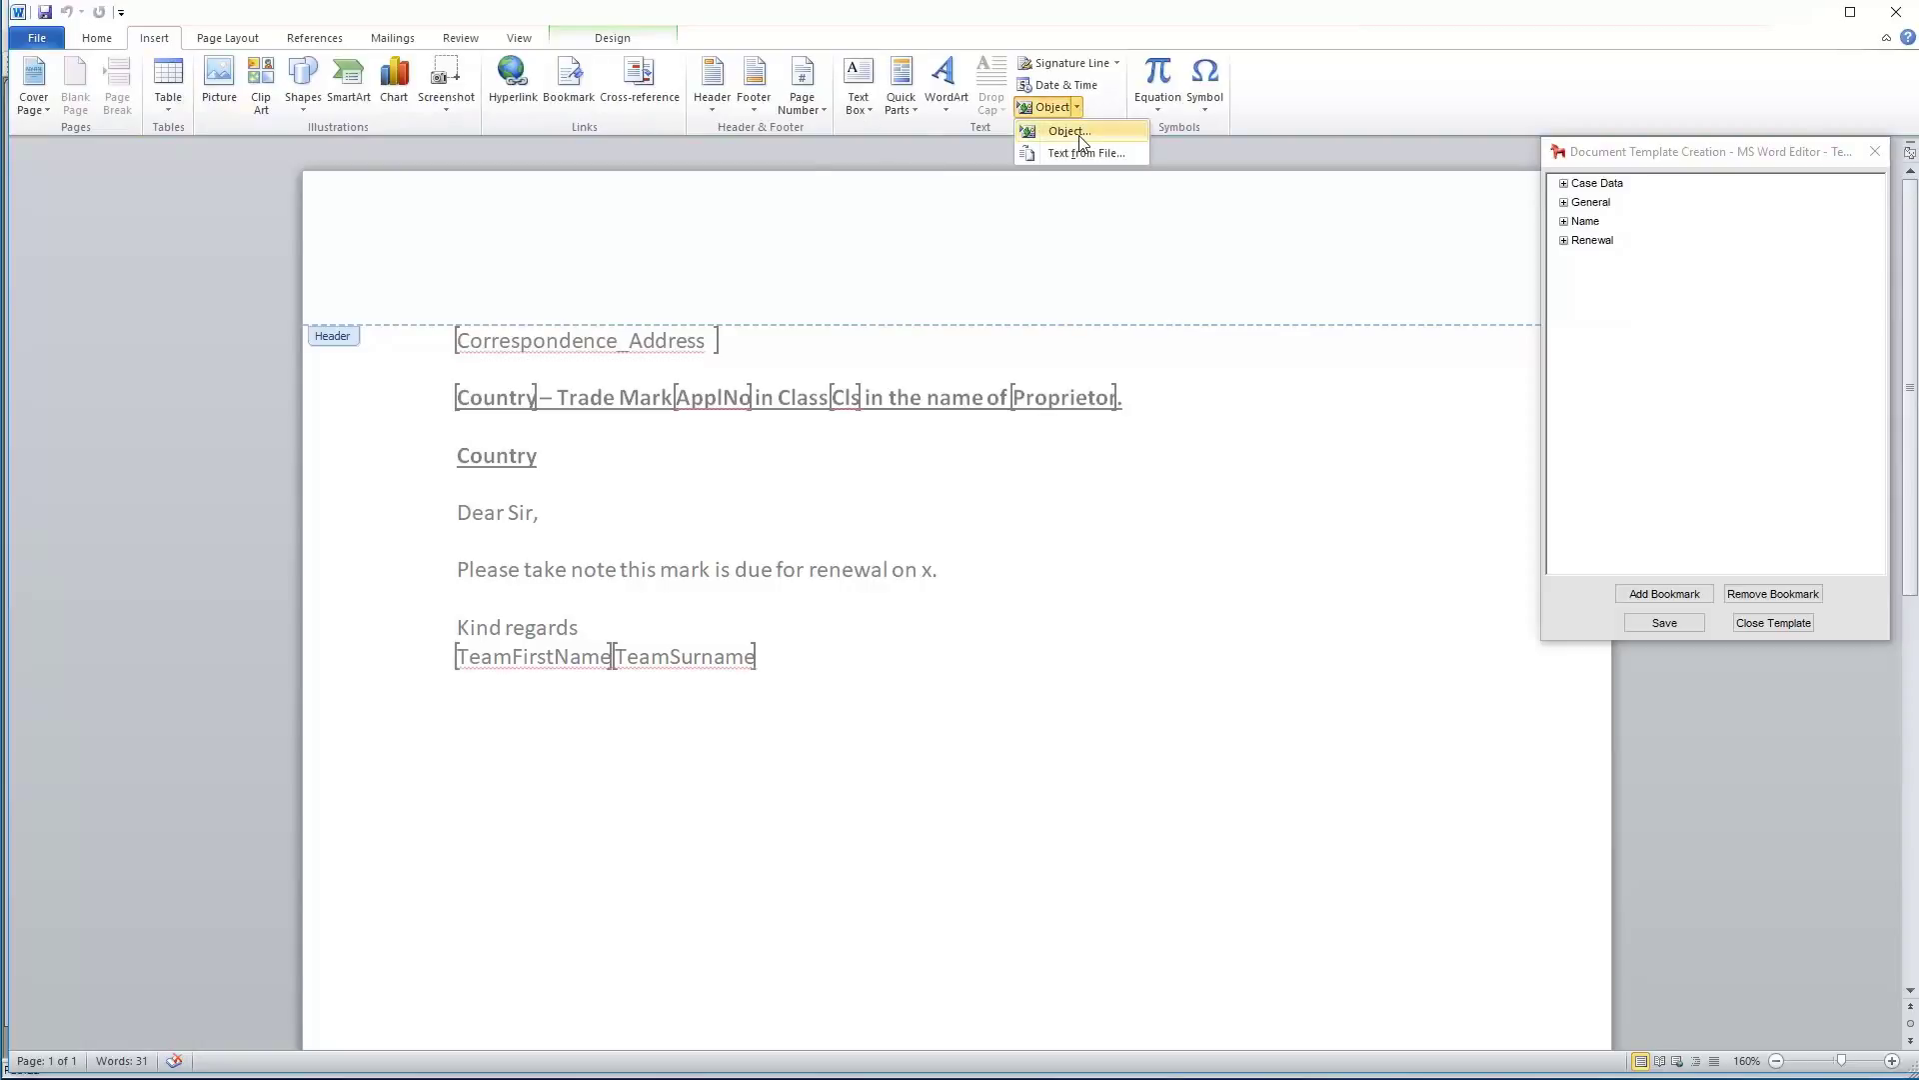
pyautogui.click(1080, 141)
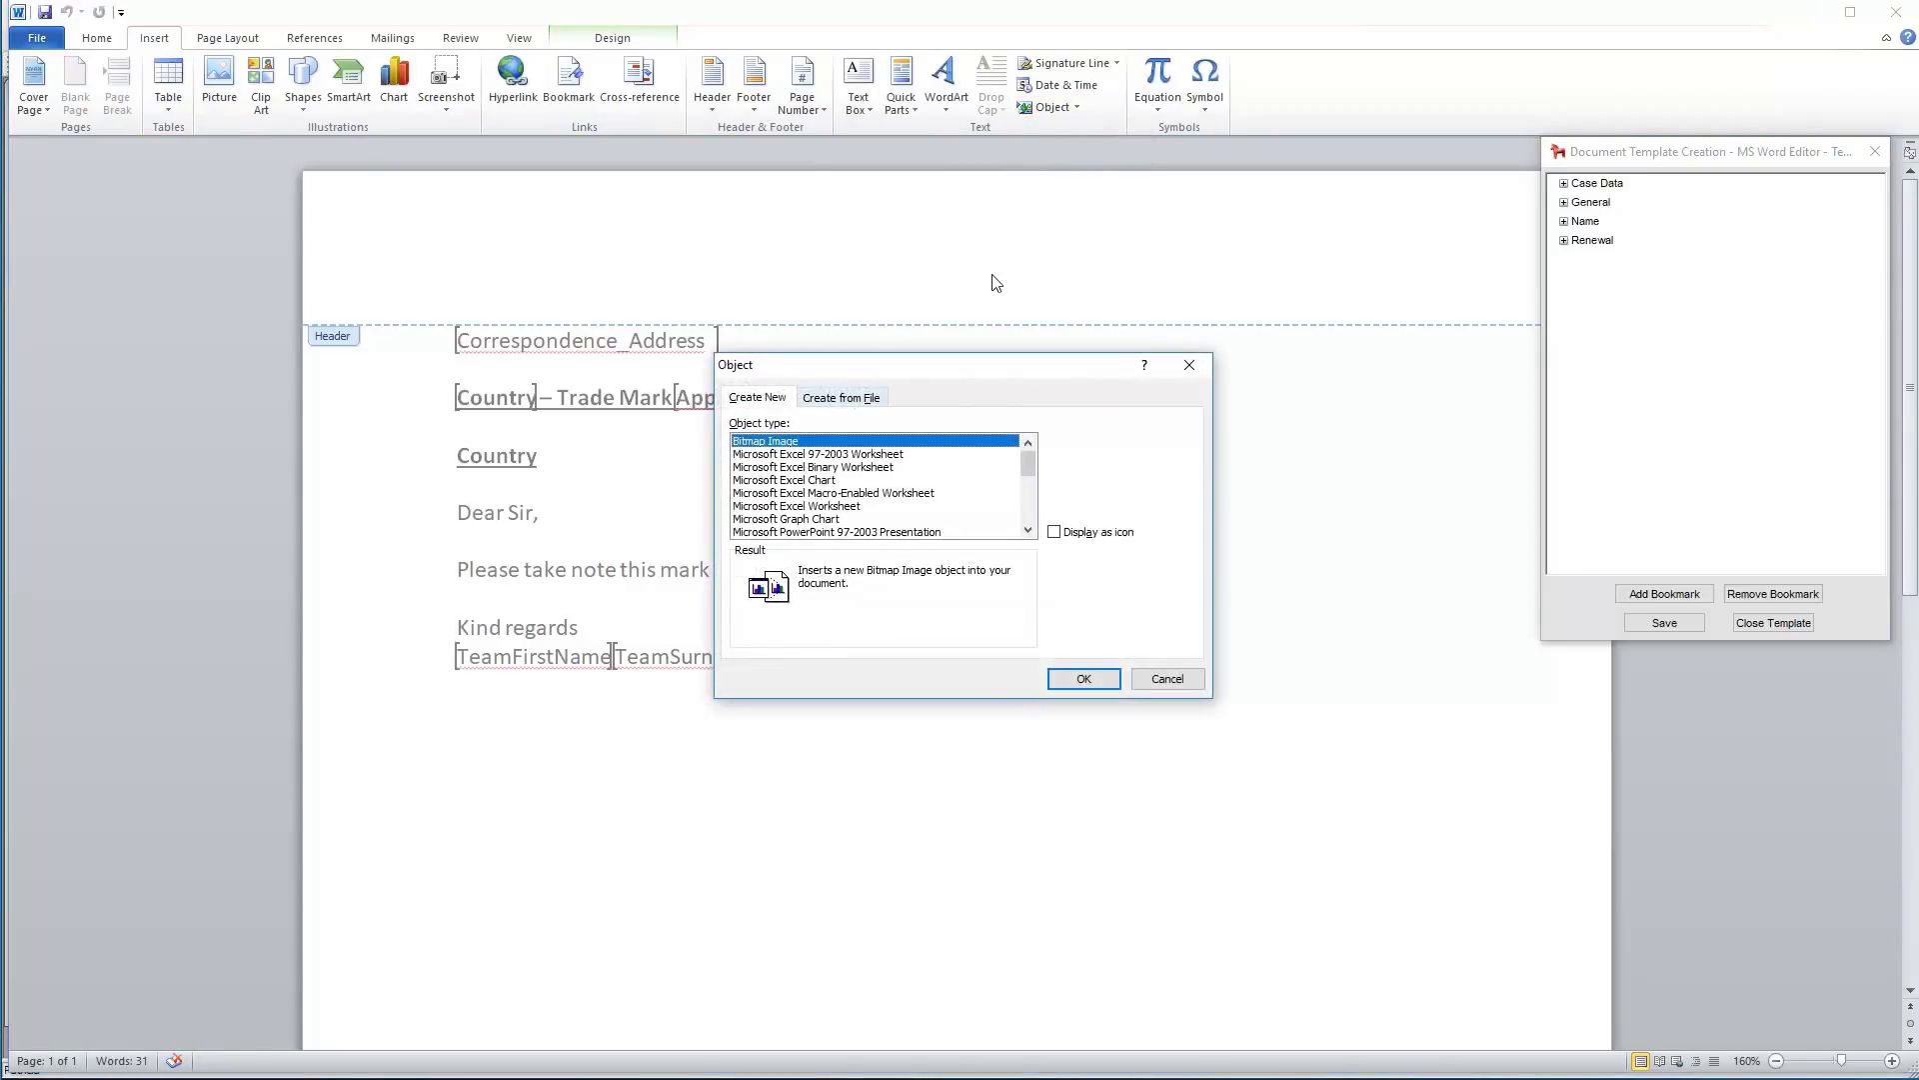
pyautogui.click(847, 398)
pyautogui.click(1077, 446)
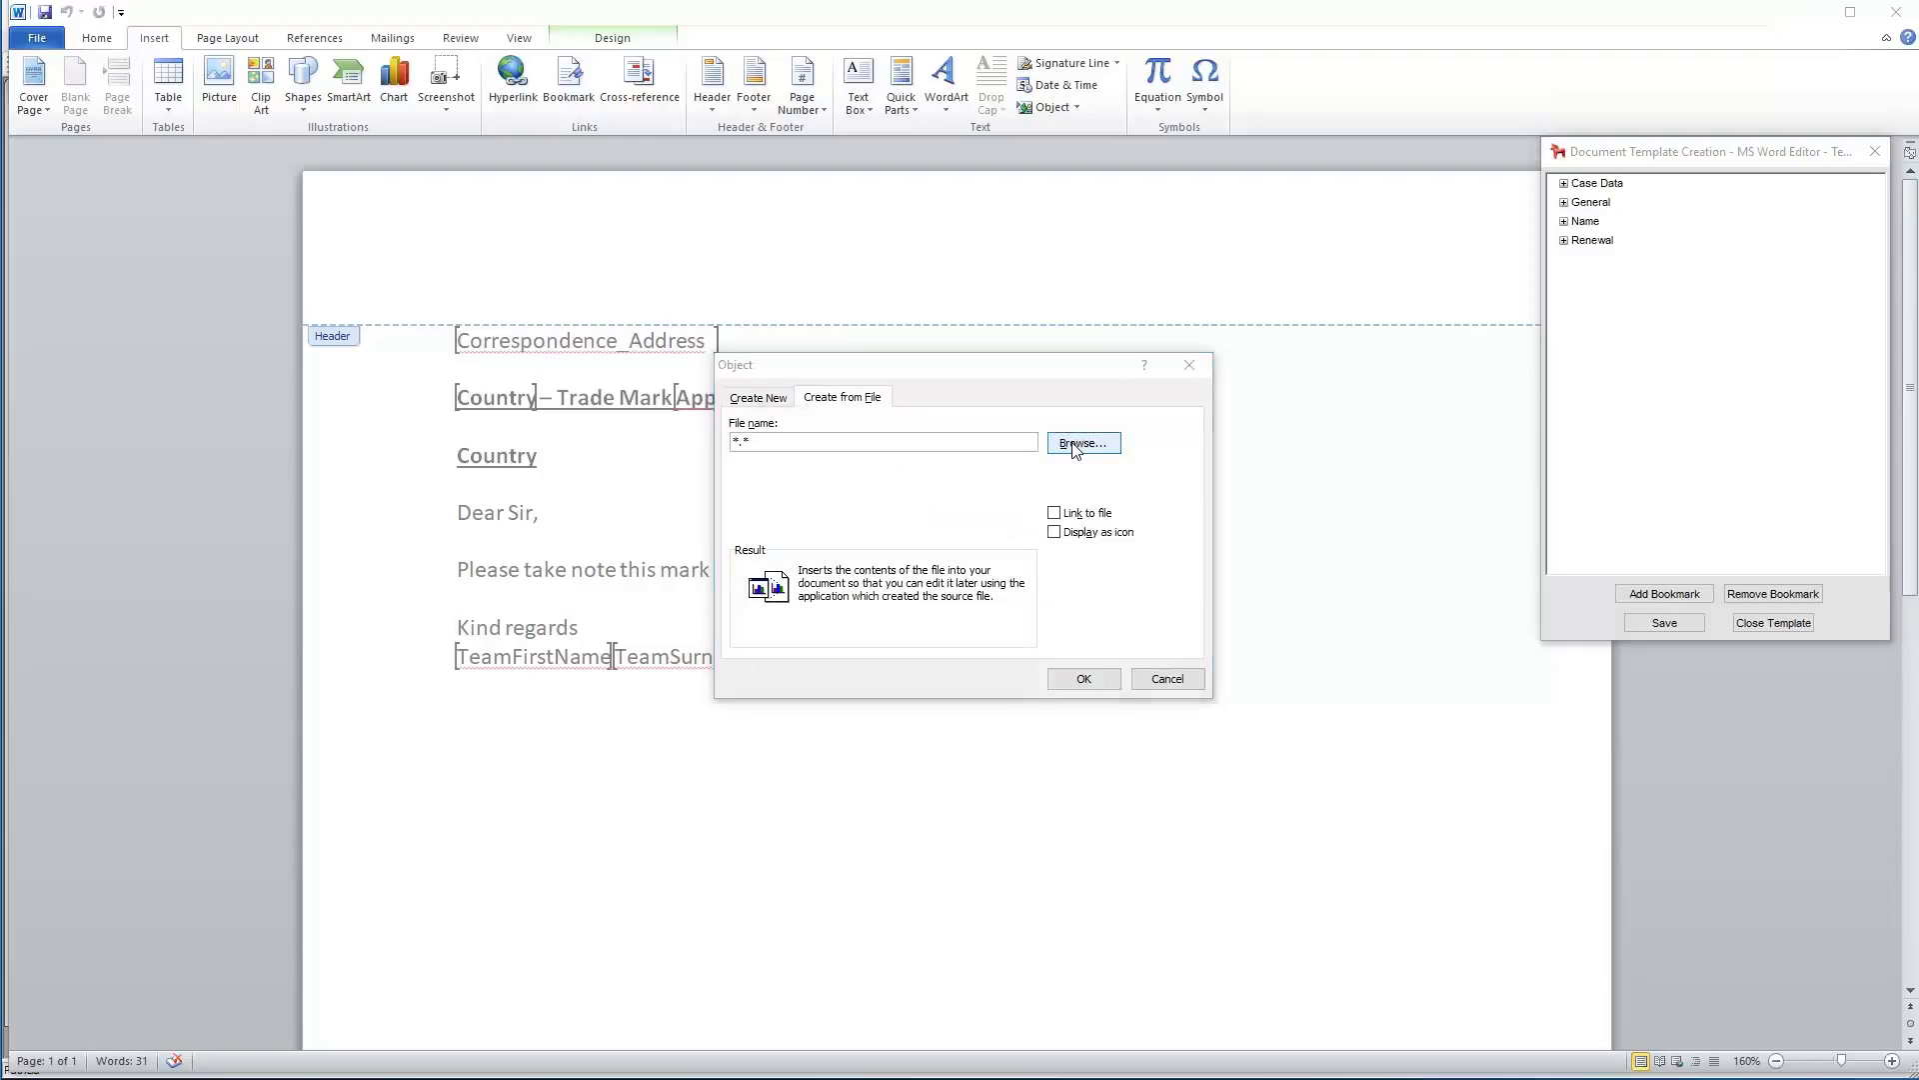
pyautogui.click(1074, 428)
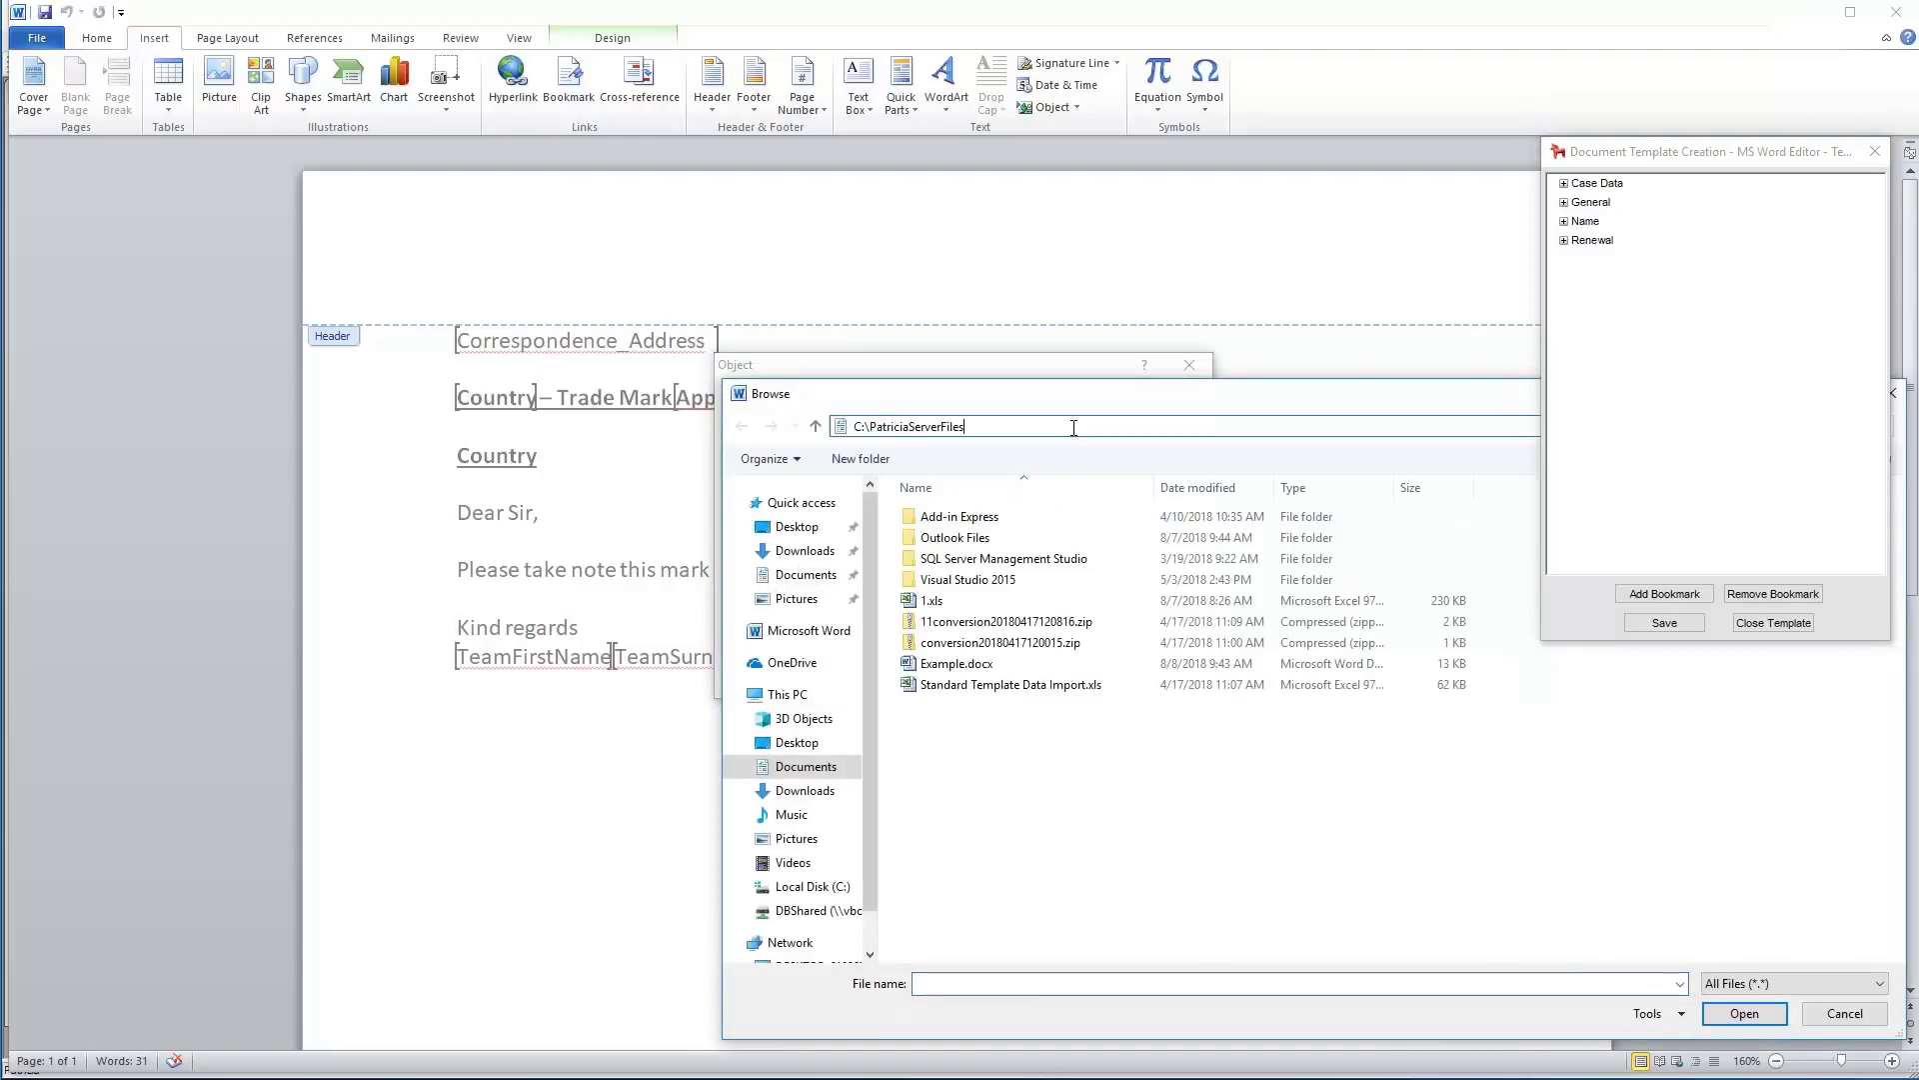
pyautogui.press('Return')
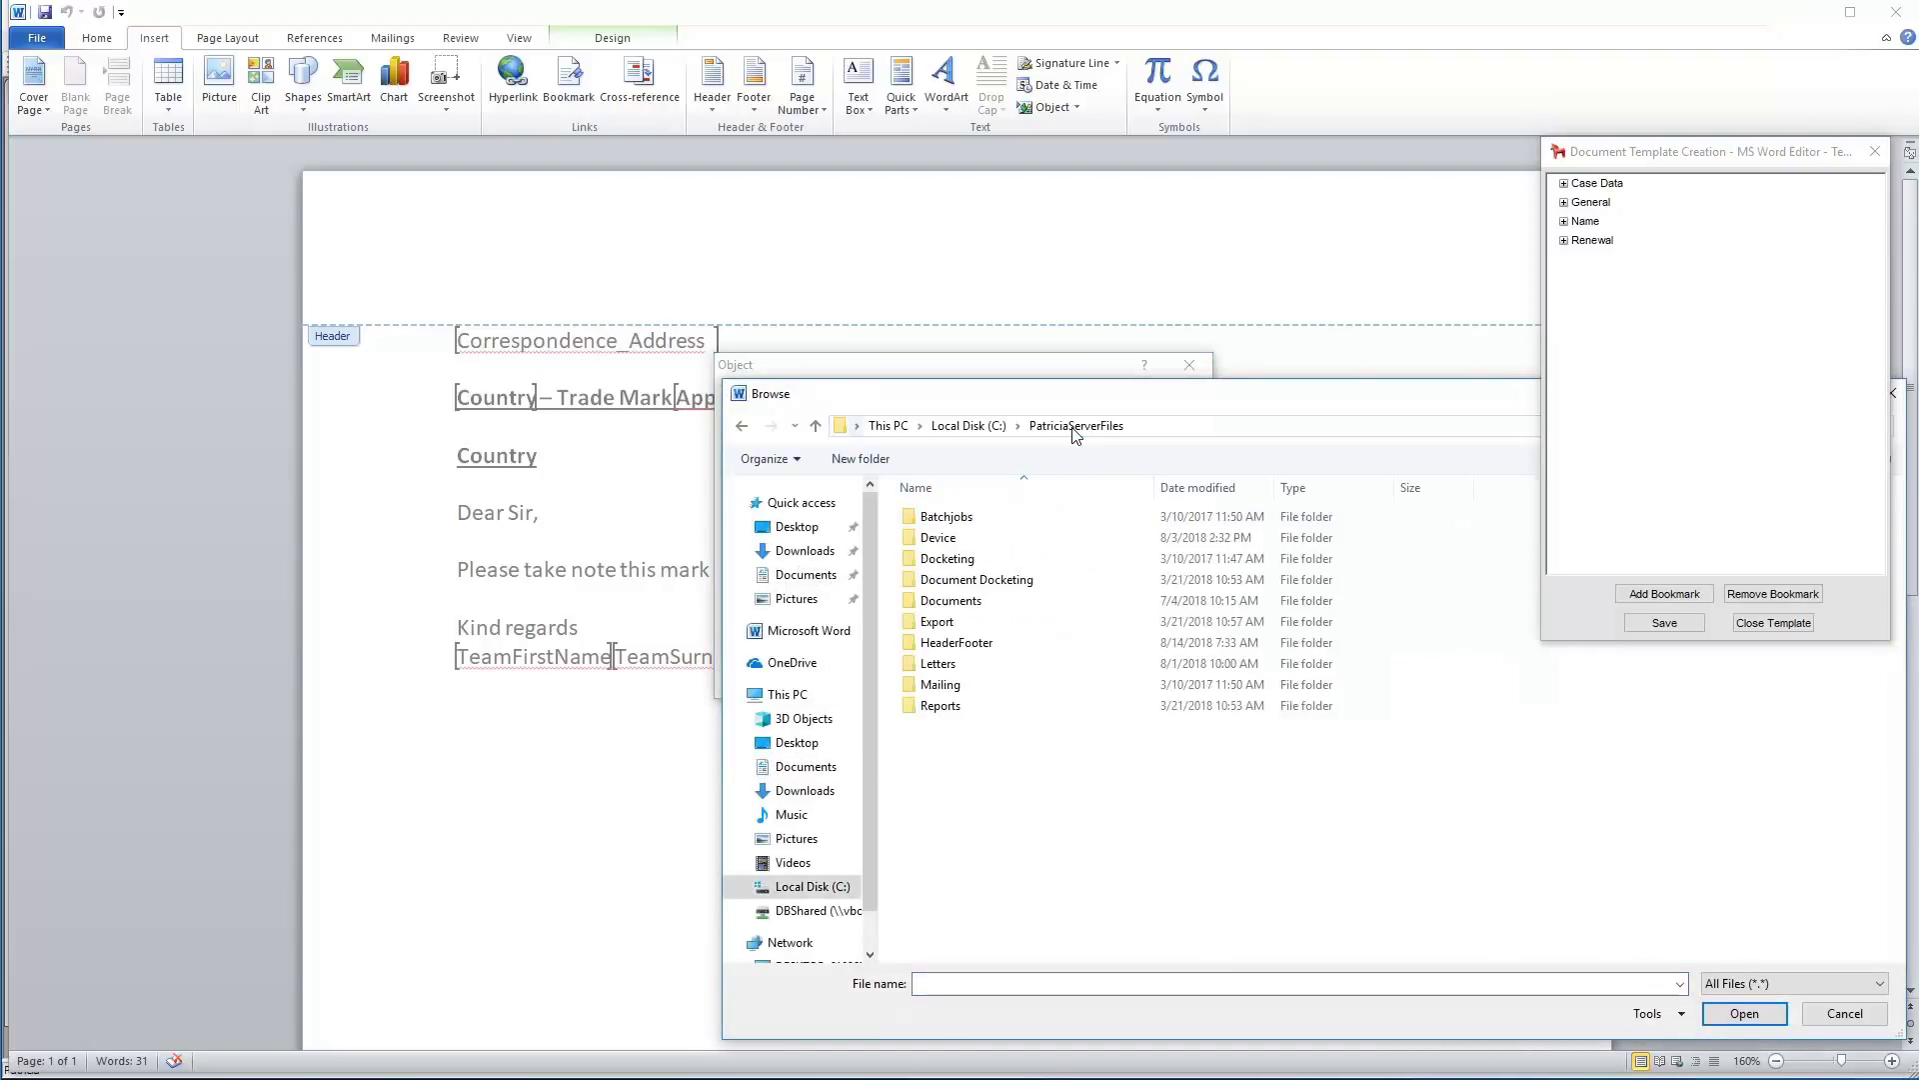
pyautogui.doubleClick(1019, 652)
pyautogui.click(970, 518)
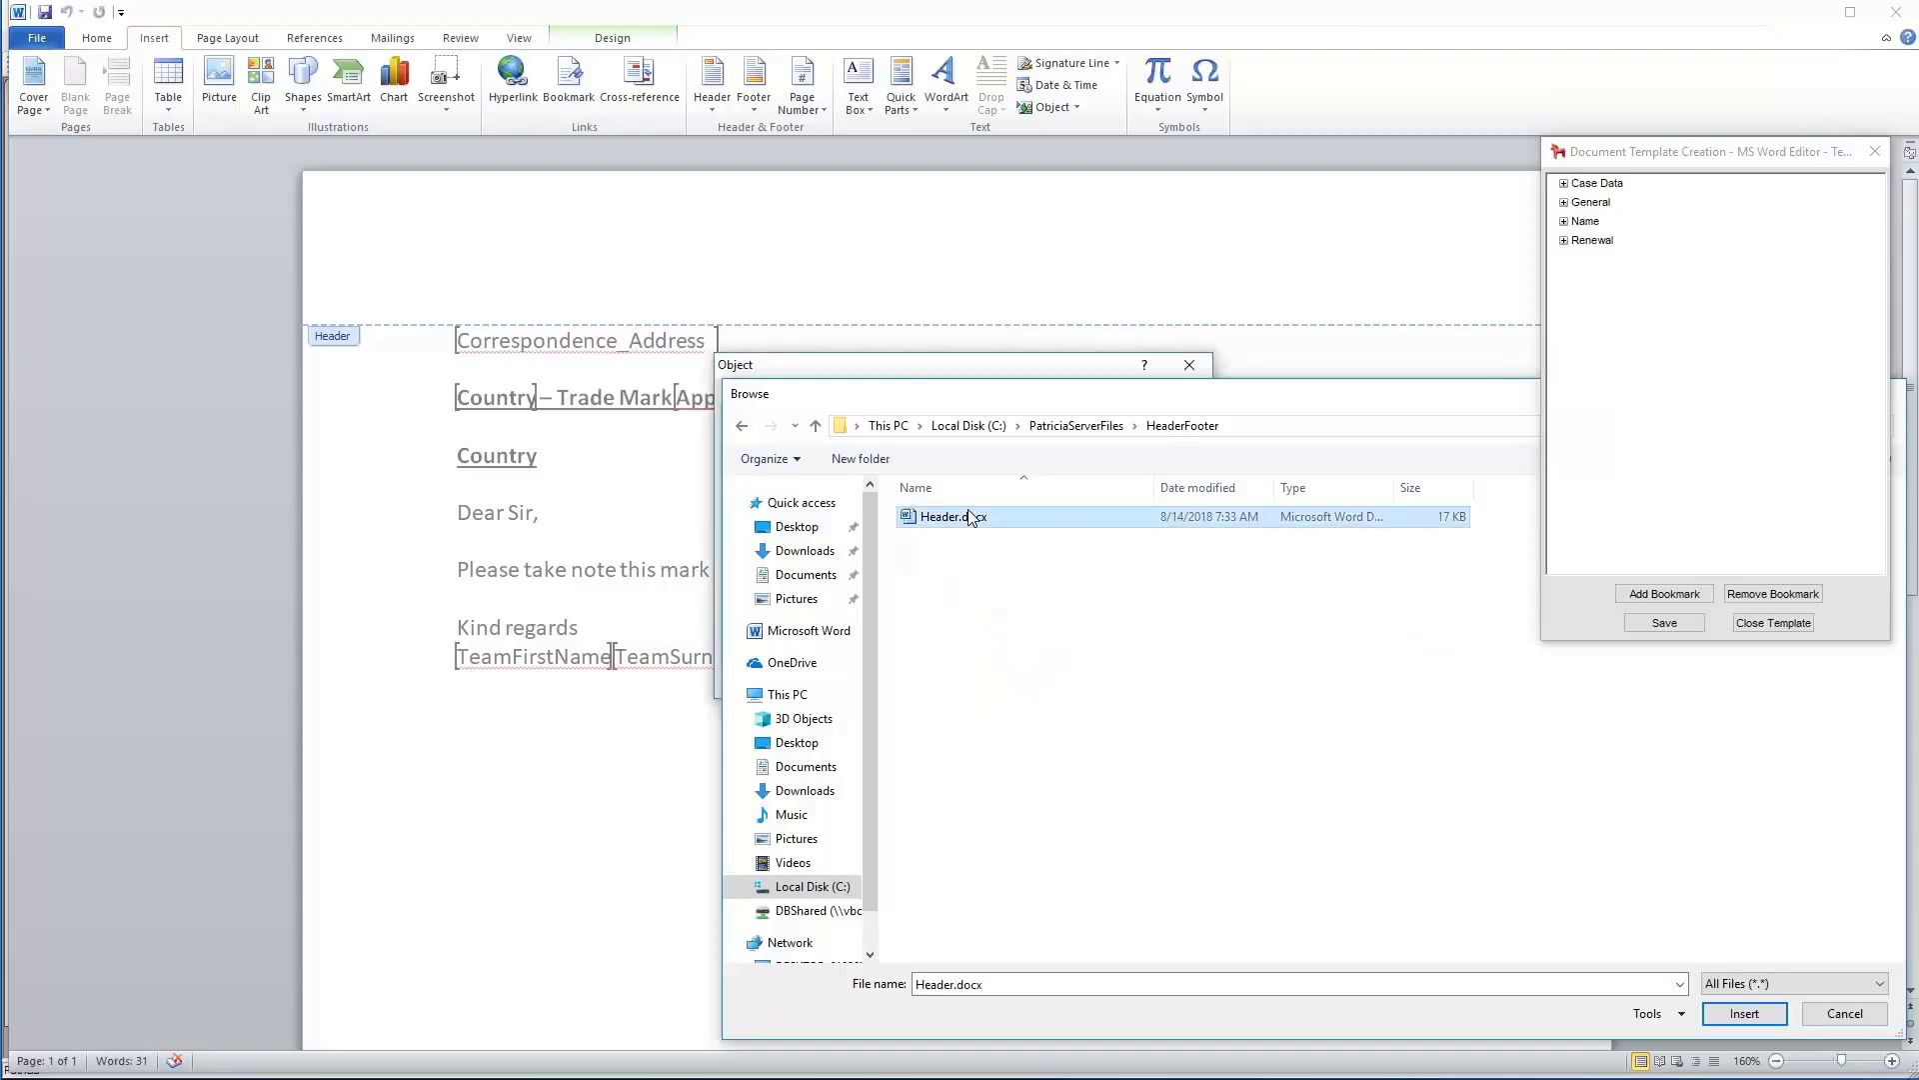
pyautogui.doubleClick(970, 518)
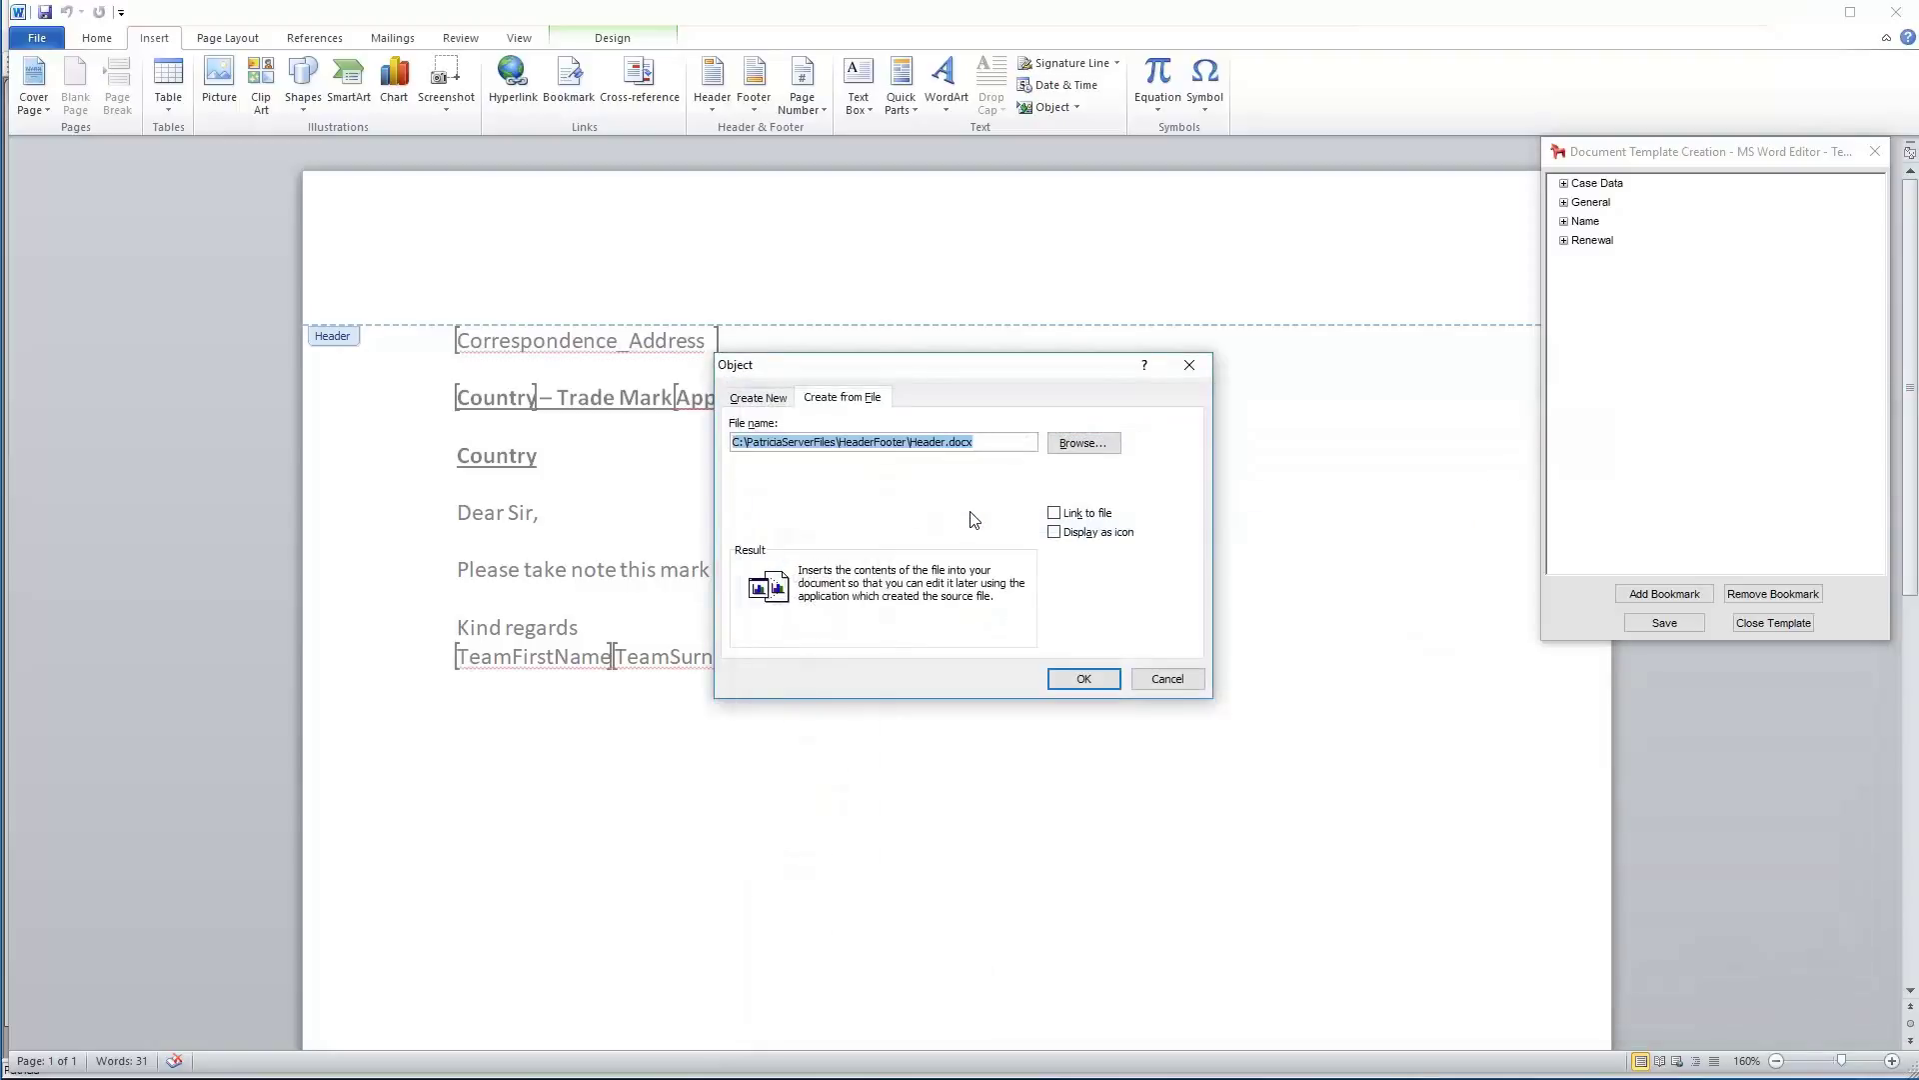
pyautogui.click(1053, 513)
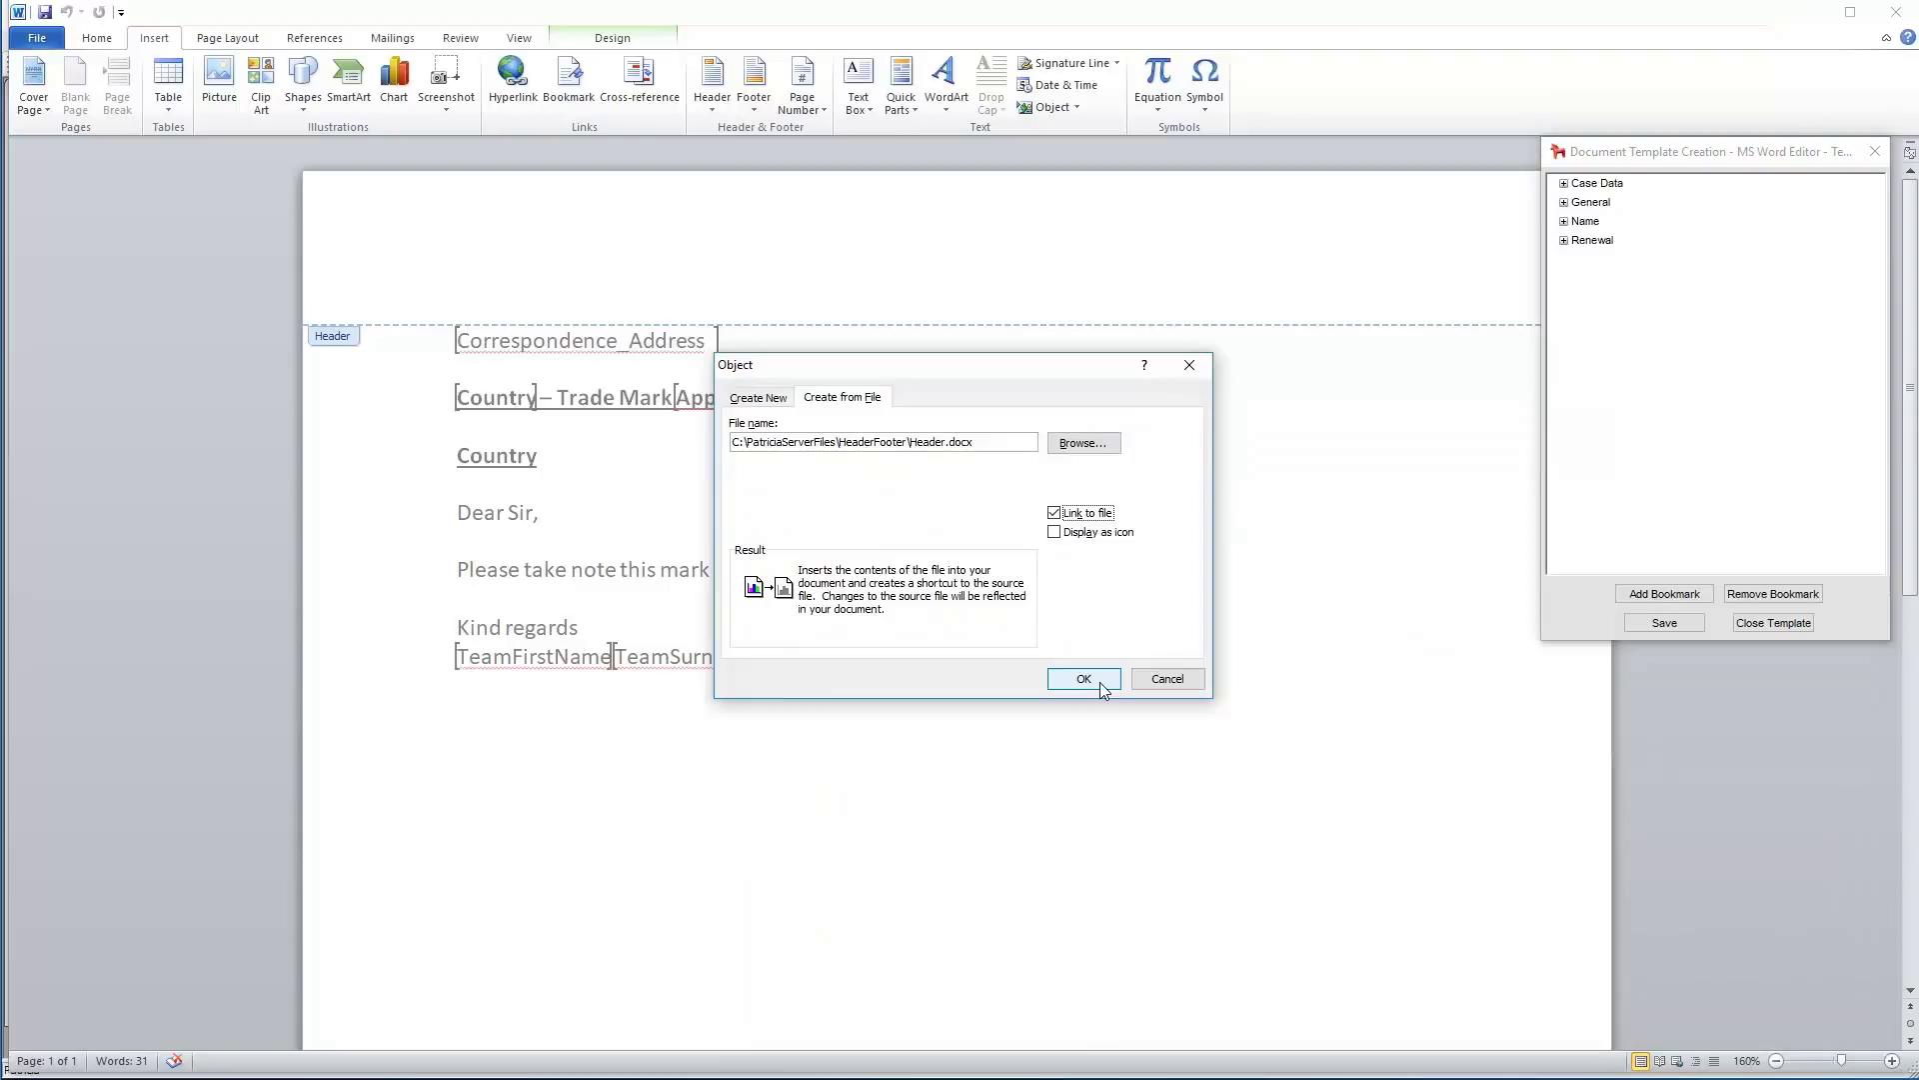
pyautogui.click(1084, 679)
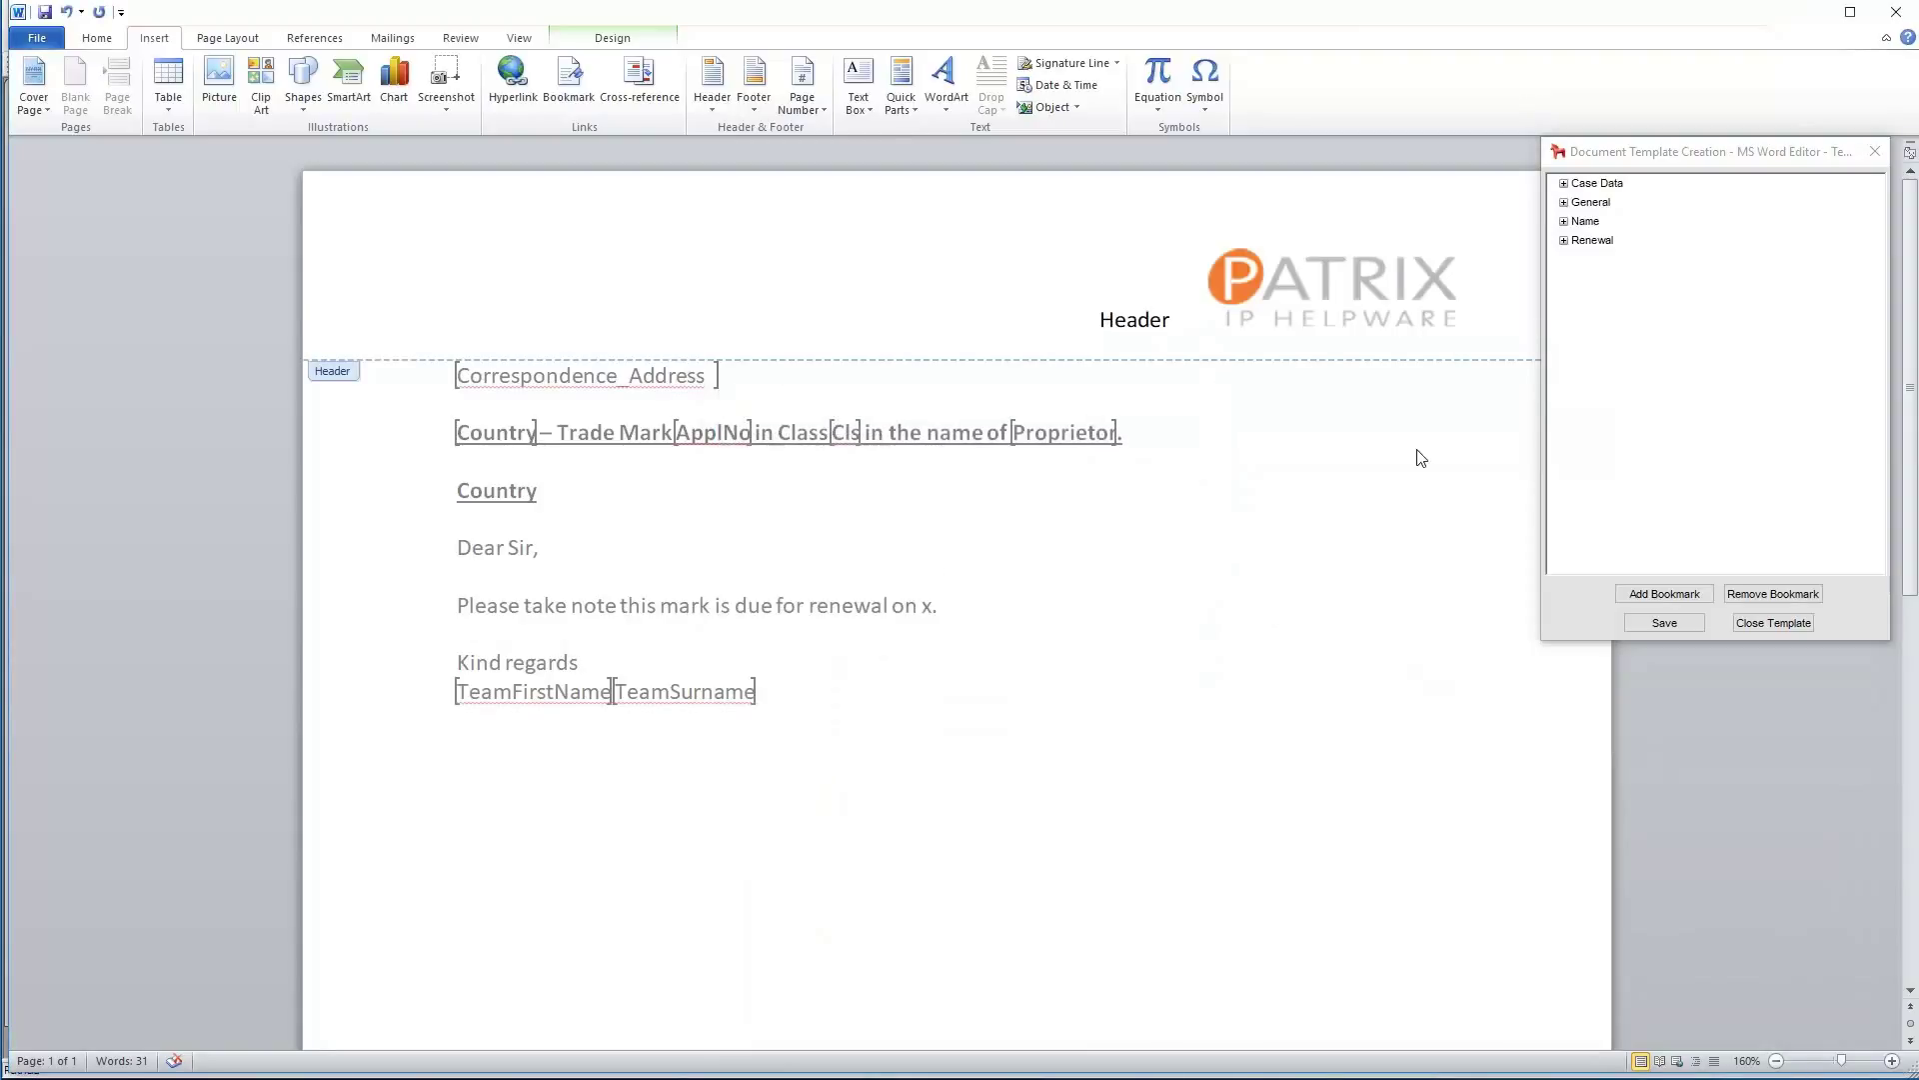
# Leave the page header and close the TM008 letter template and its template window.
pyautogui.doubleClick(1367, 483)
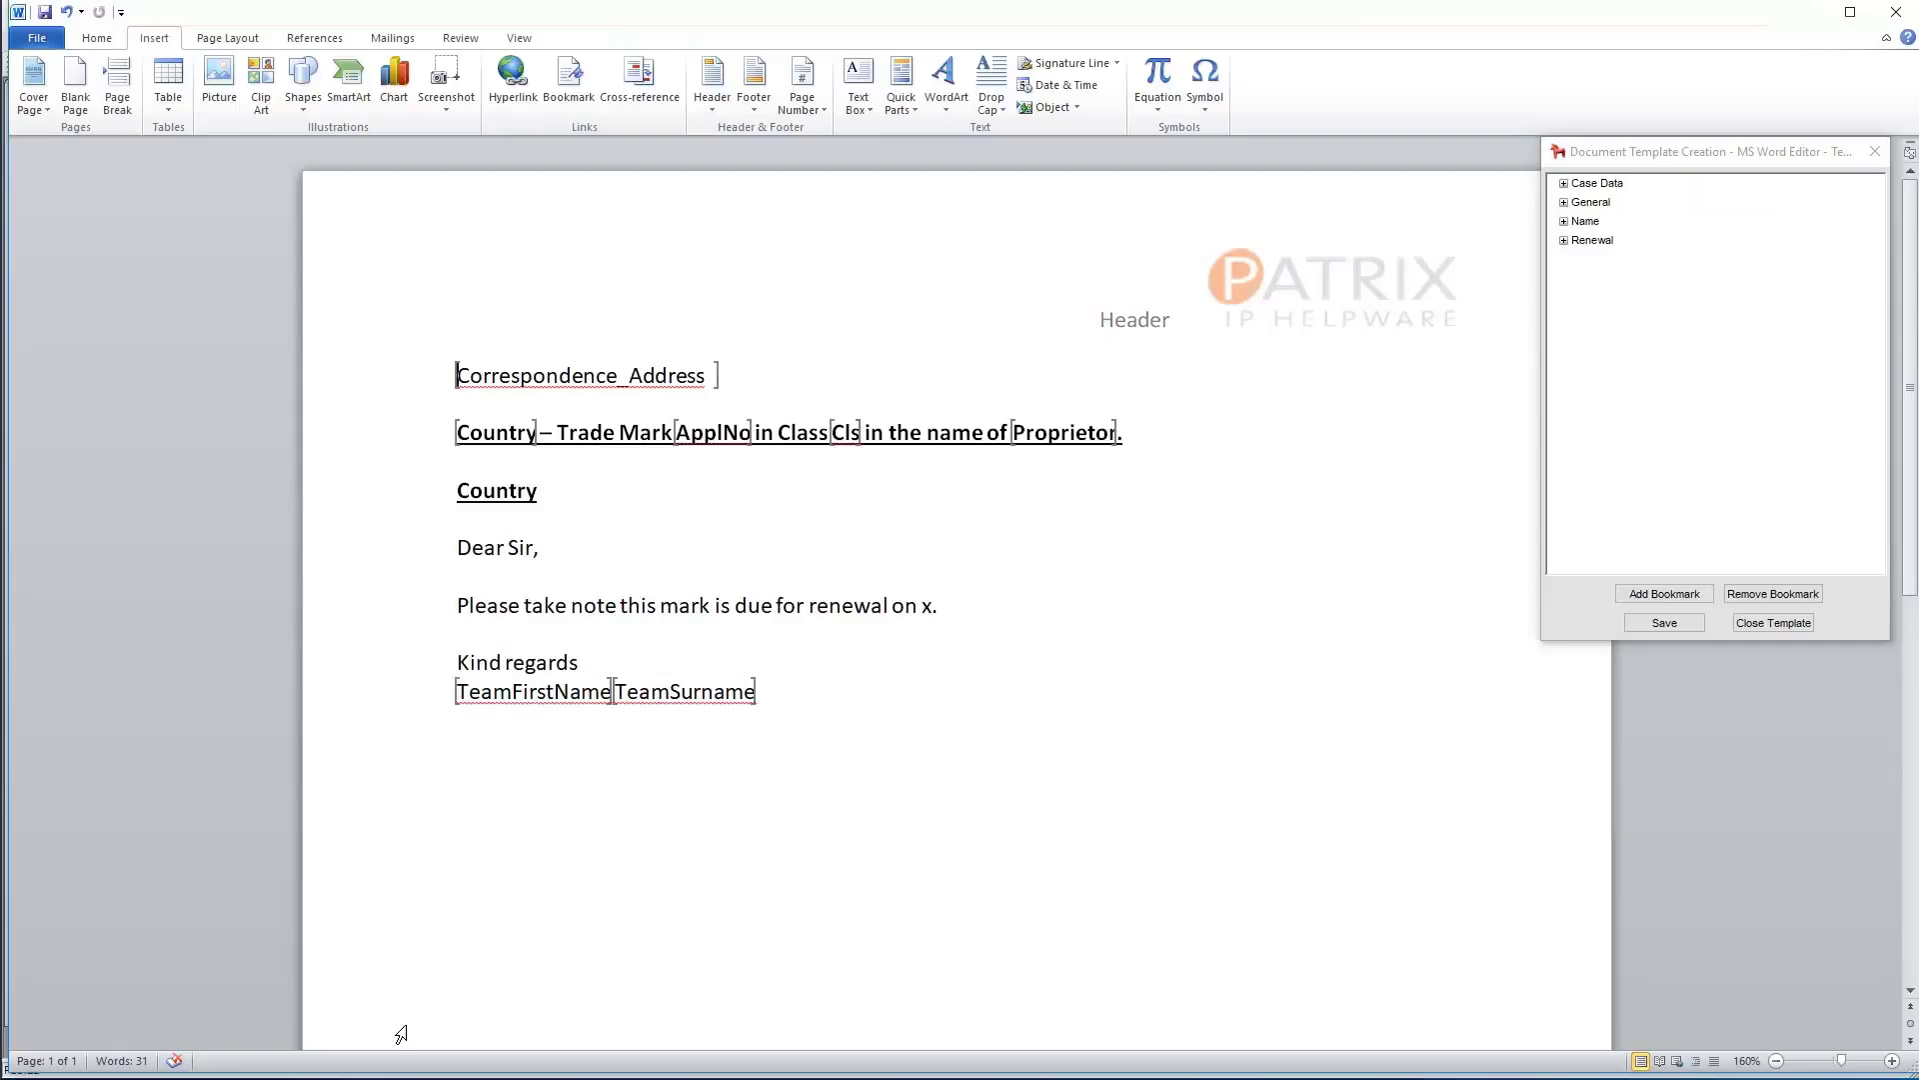
pyautogui.click(1773, 622)
pyautogui.click(1887, 96)
# Generate the TM008 MS Word Letter for the South African trademark case ROOI.
pyautogui.click(21, 38)
pyautogui.click(323, 64)
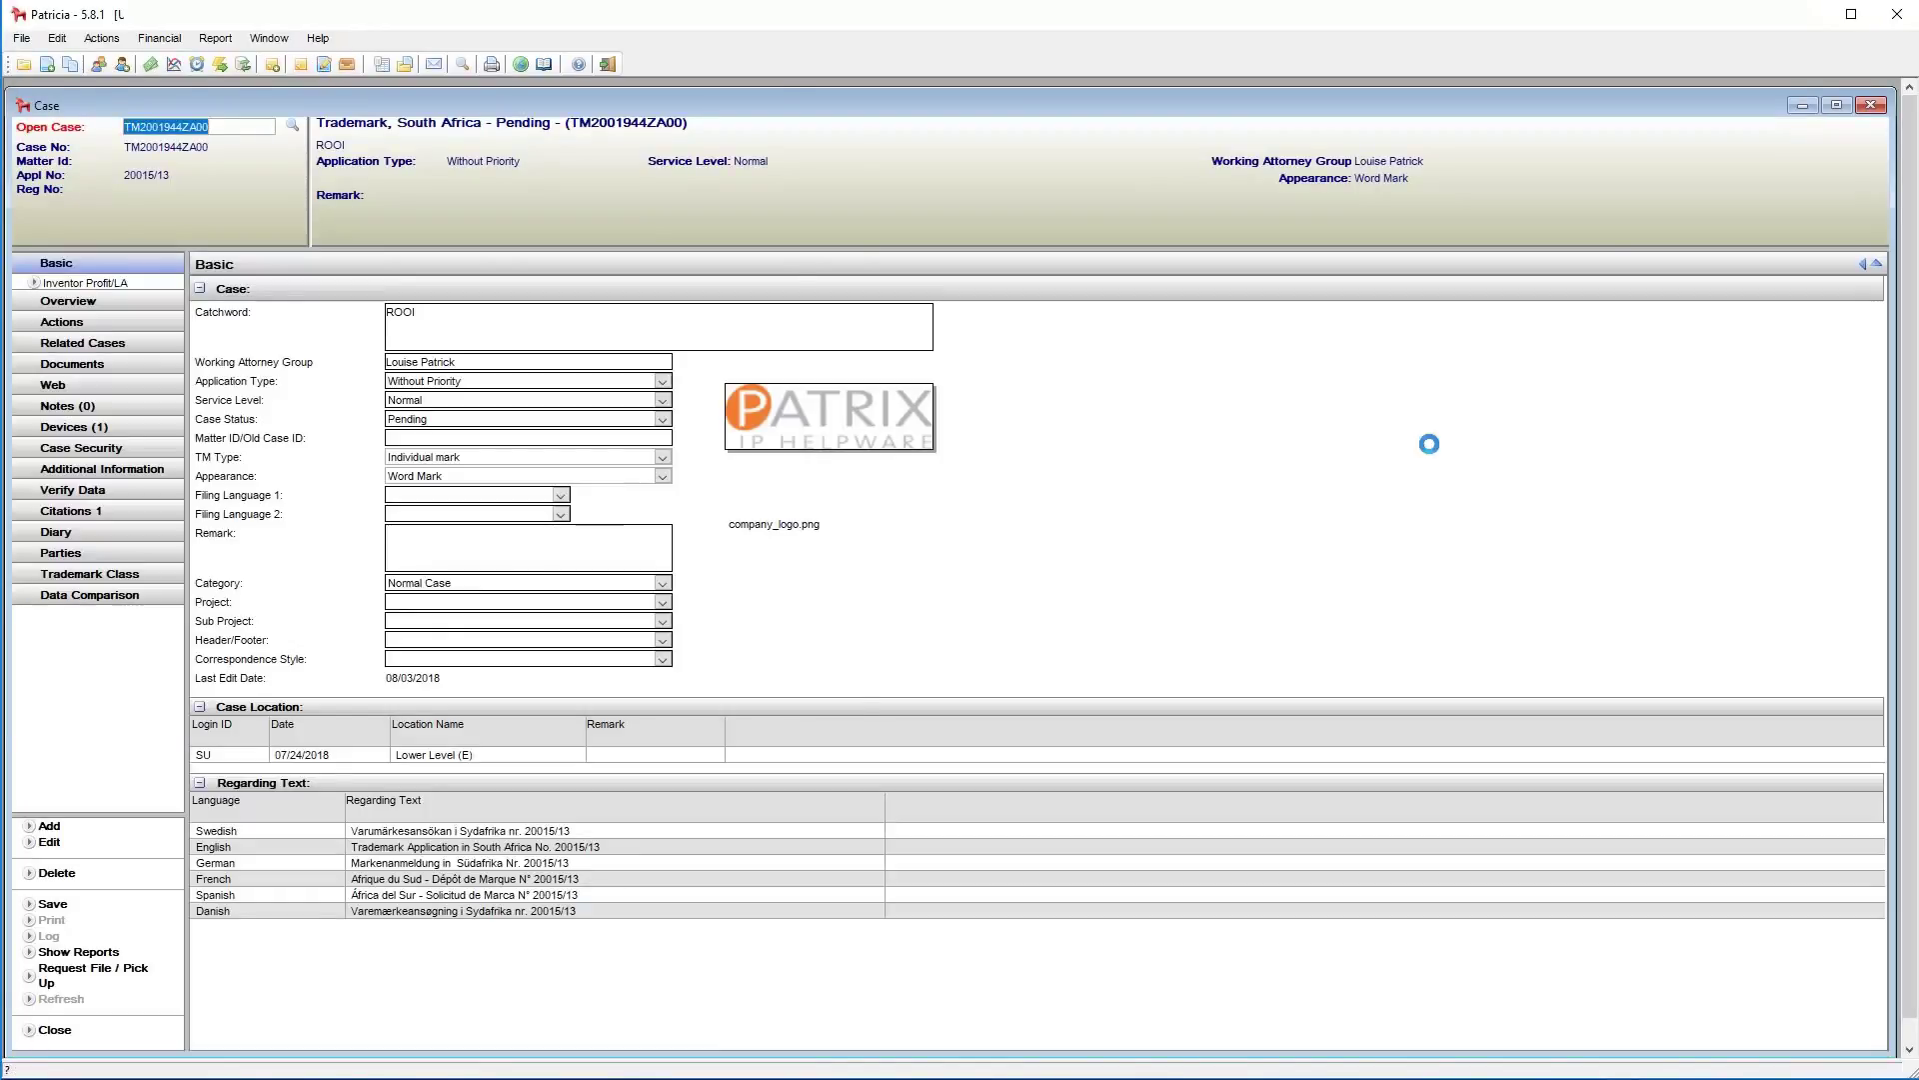
pyautogui.click(617, 326)
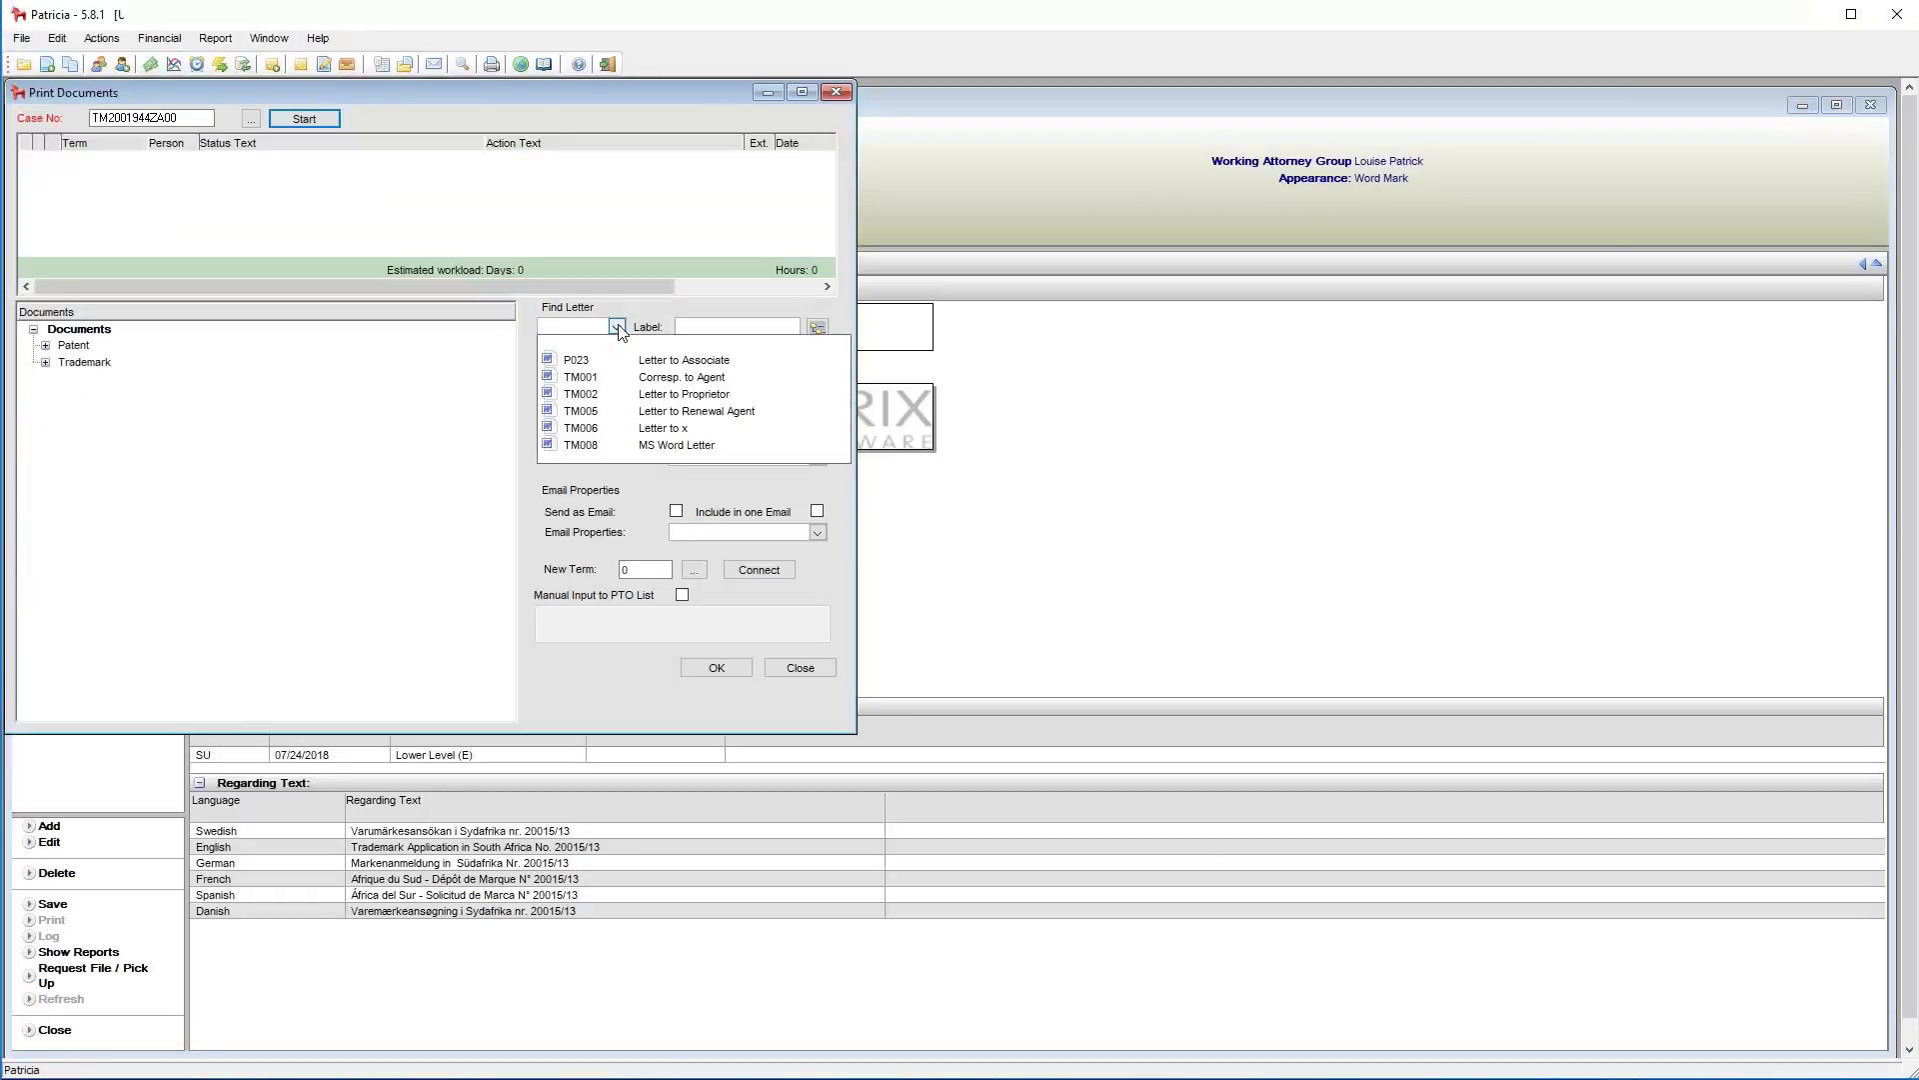
pyautogui.click(620, 445)
pyautogui.click(717, 668)
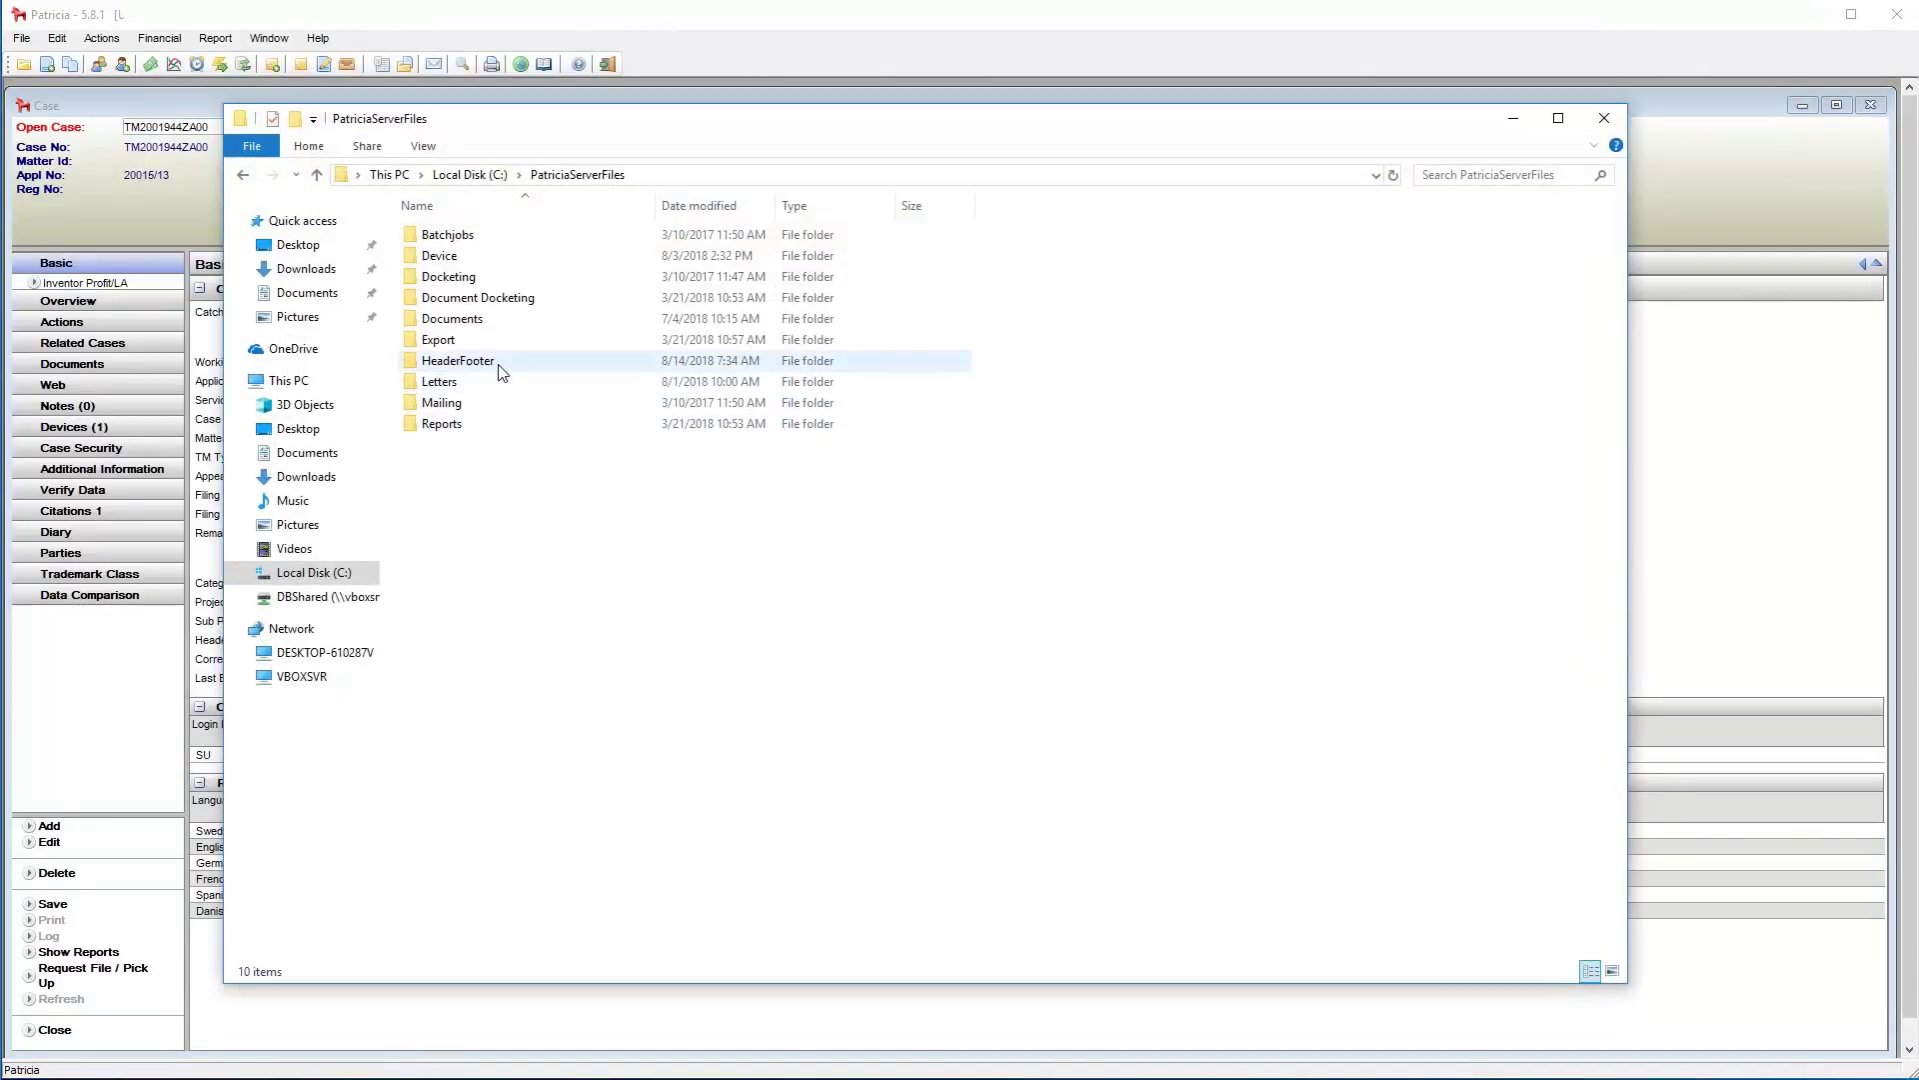
# Open Header.docx from the HeaderFooter folder, replace the text "Header" with "MY CHANGE", and close the document and folder window.
pyautogui.doubleClick(500, 369)
pyautogui.doubleClick(484, 240)
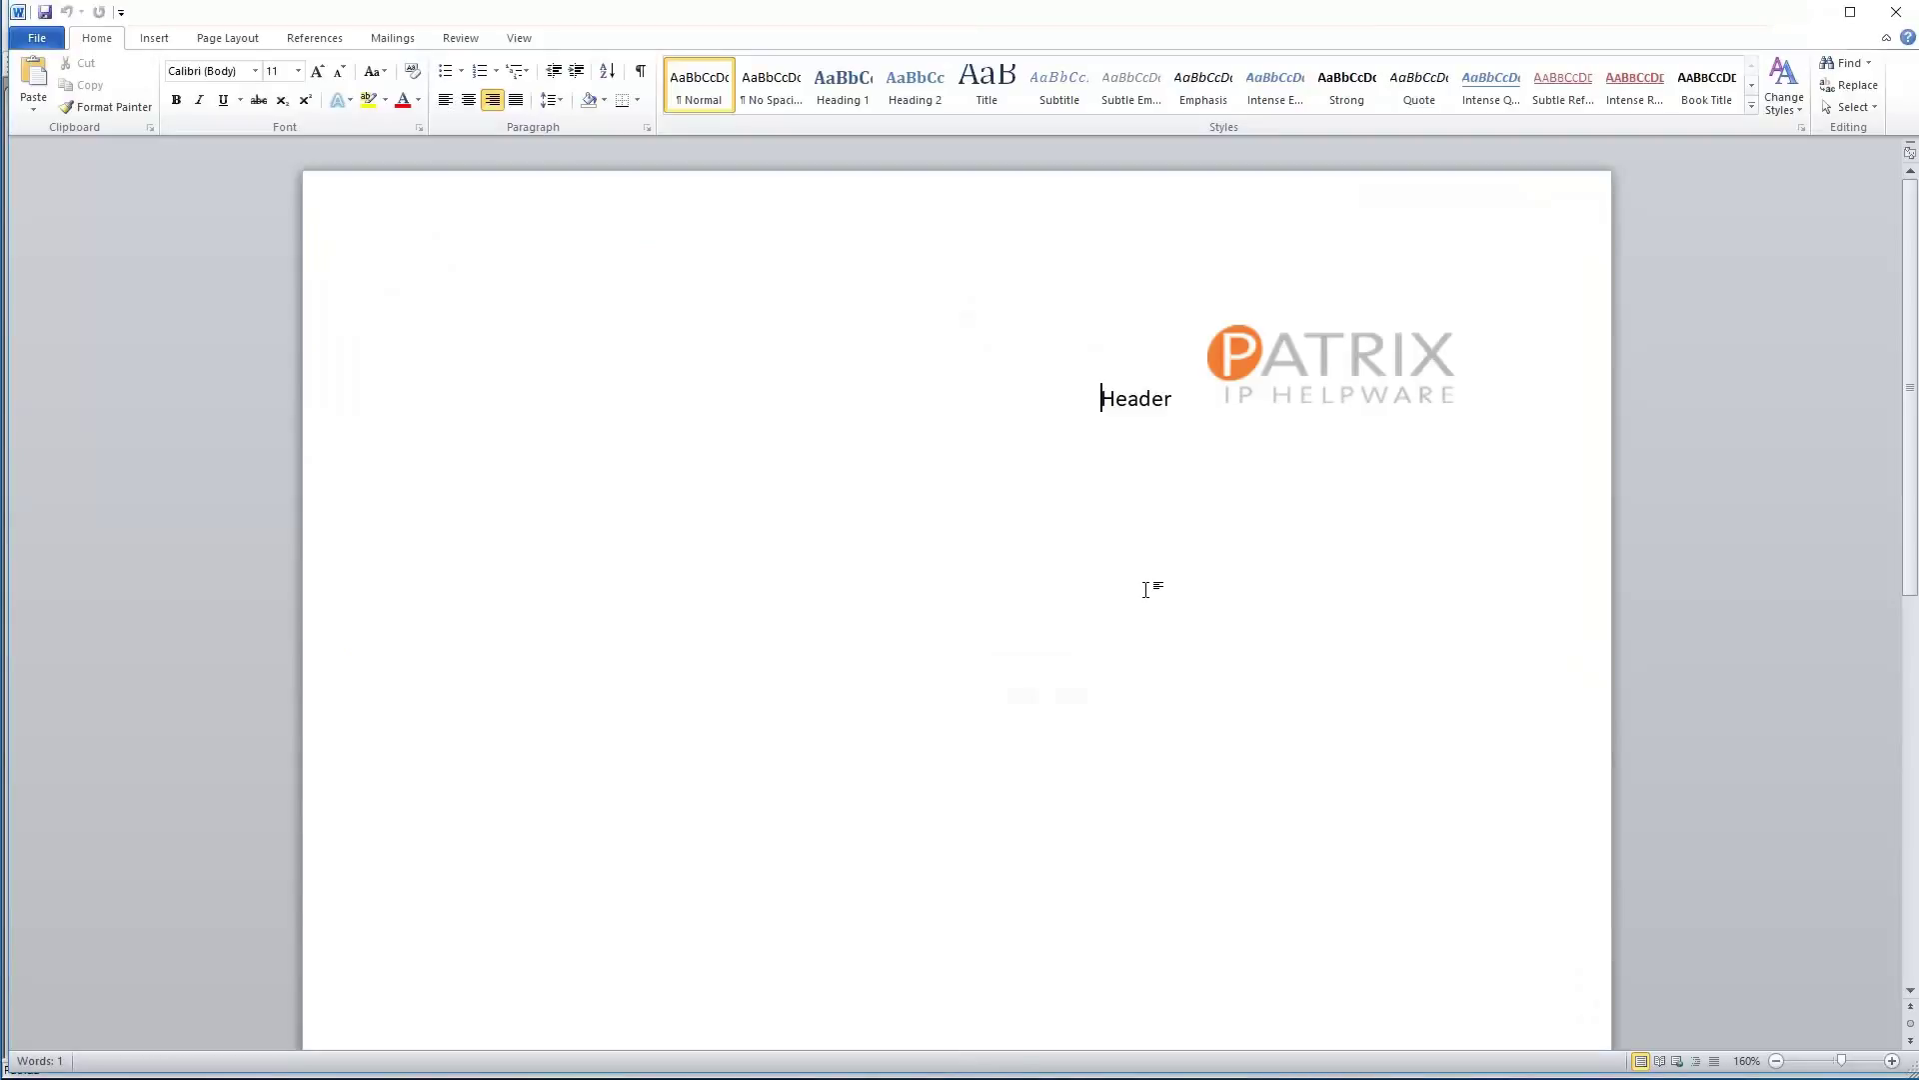
pyautogui.moveTo(1183, 398); pyautogui.dragTo(1039, 398)
pyautogui.write('MY CHANGE')
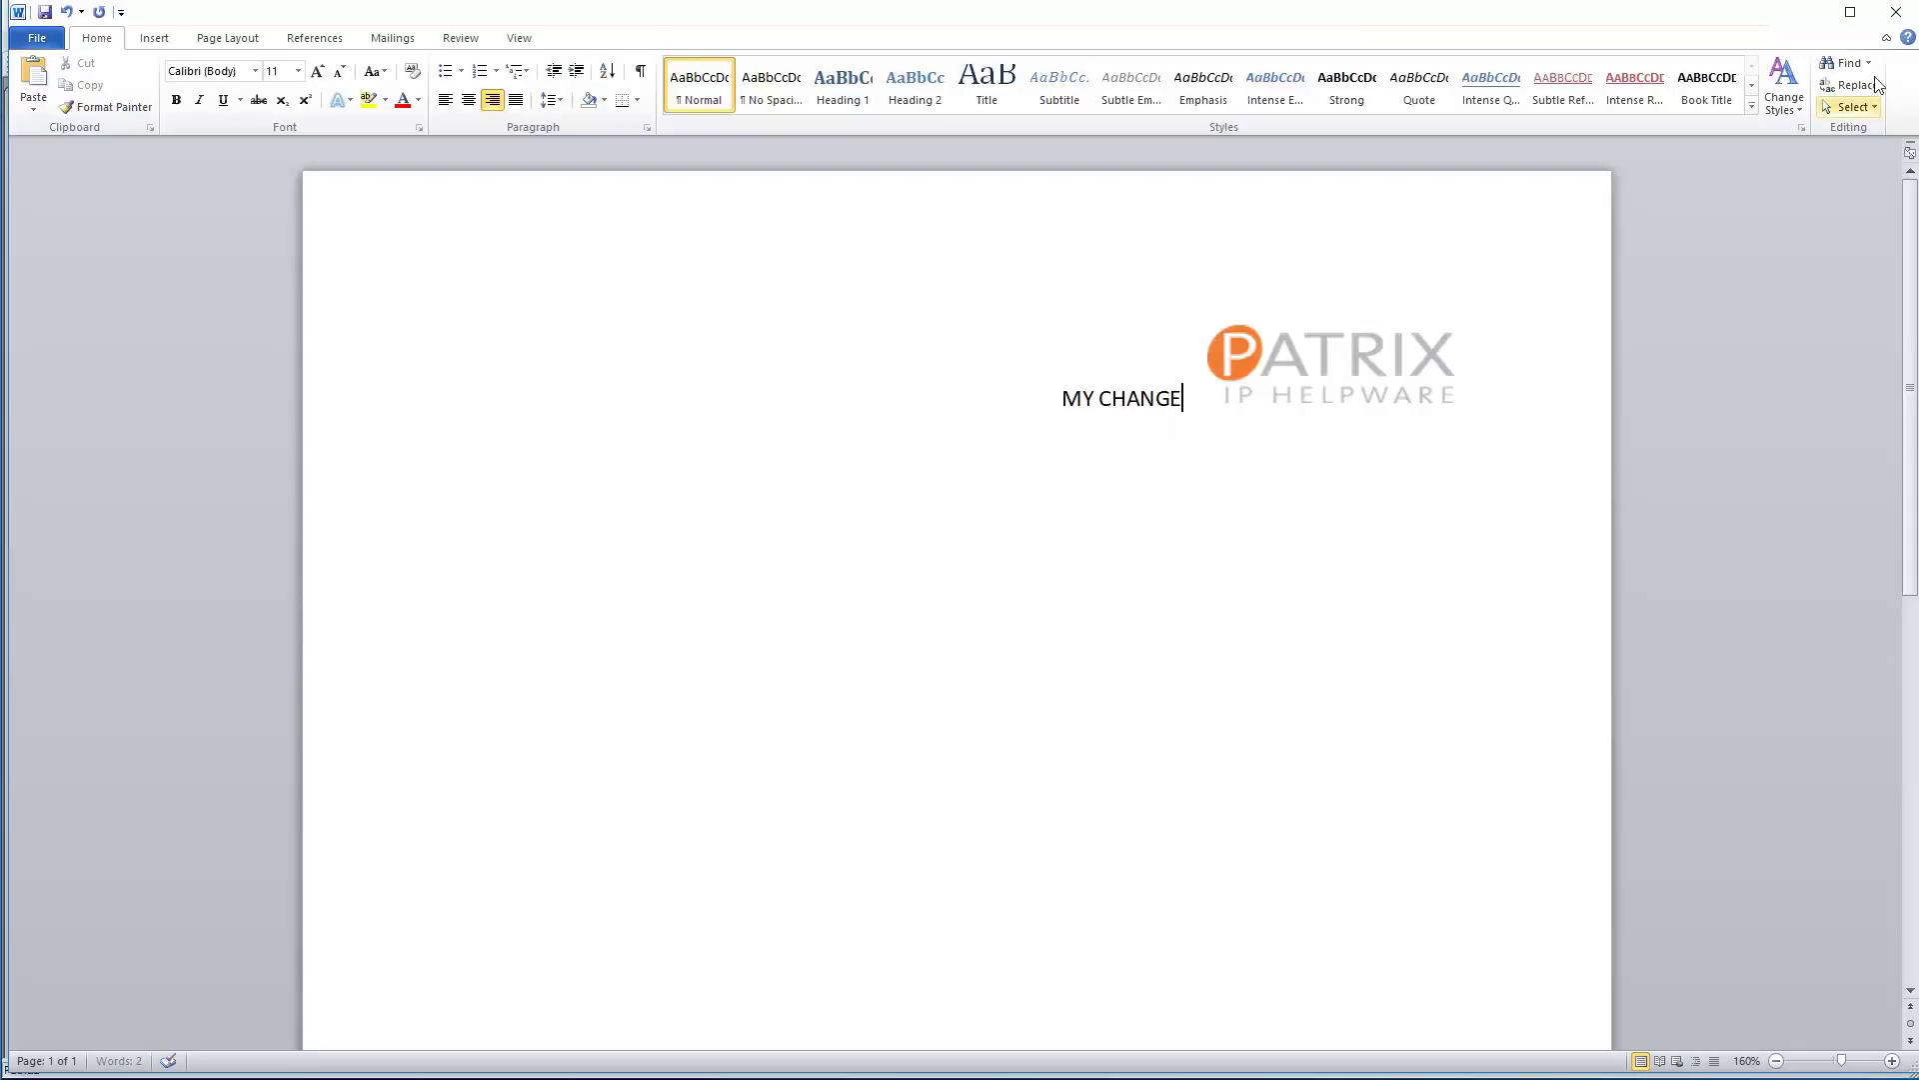
pyautogui.click(1904, 22)
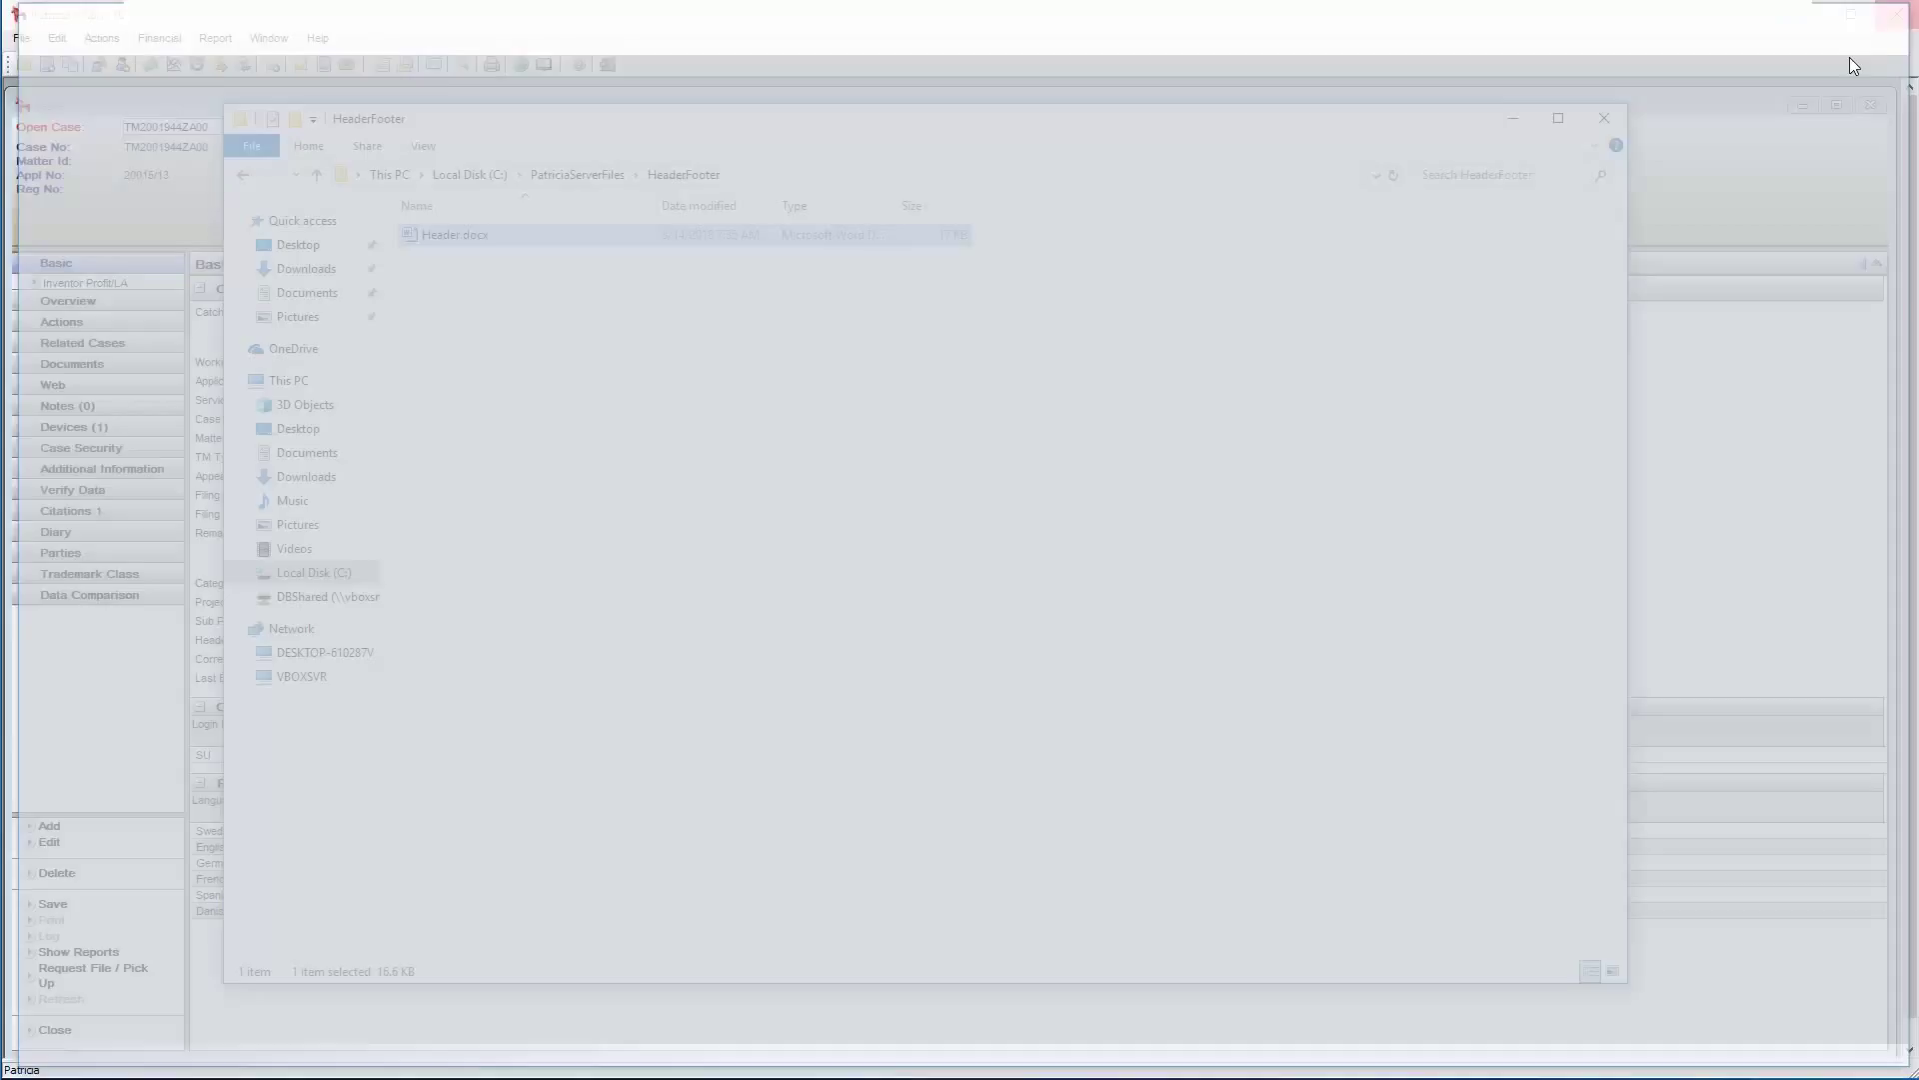
pyautogui.click(1603, 125)
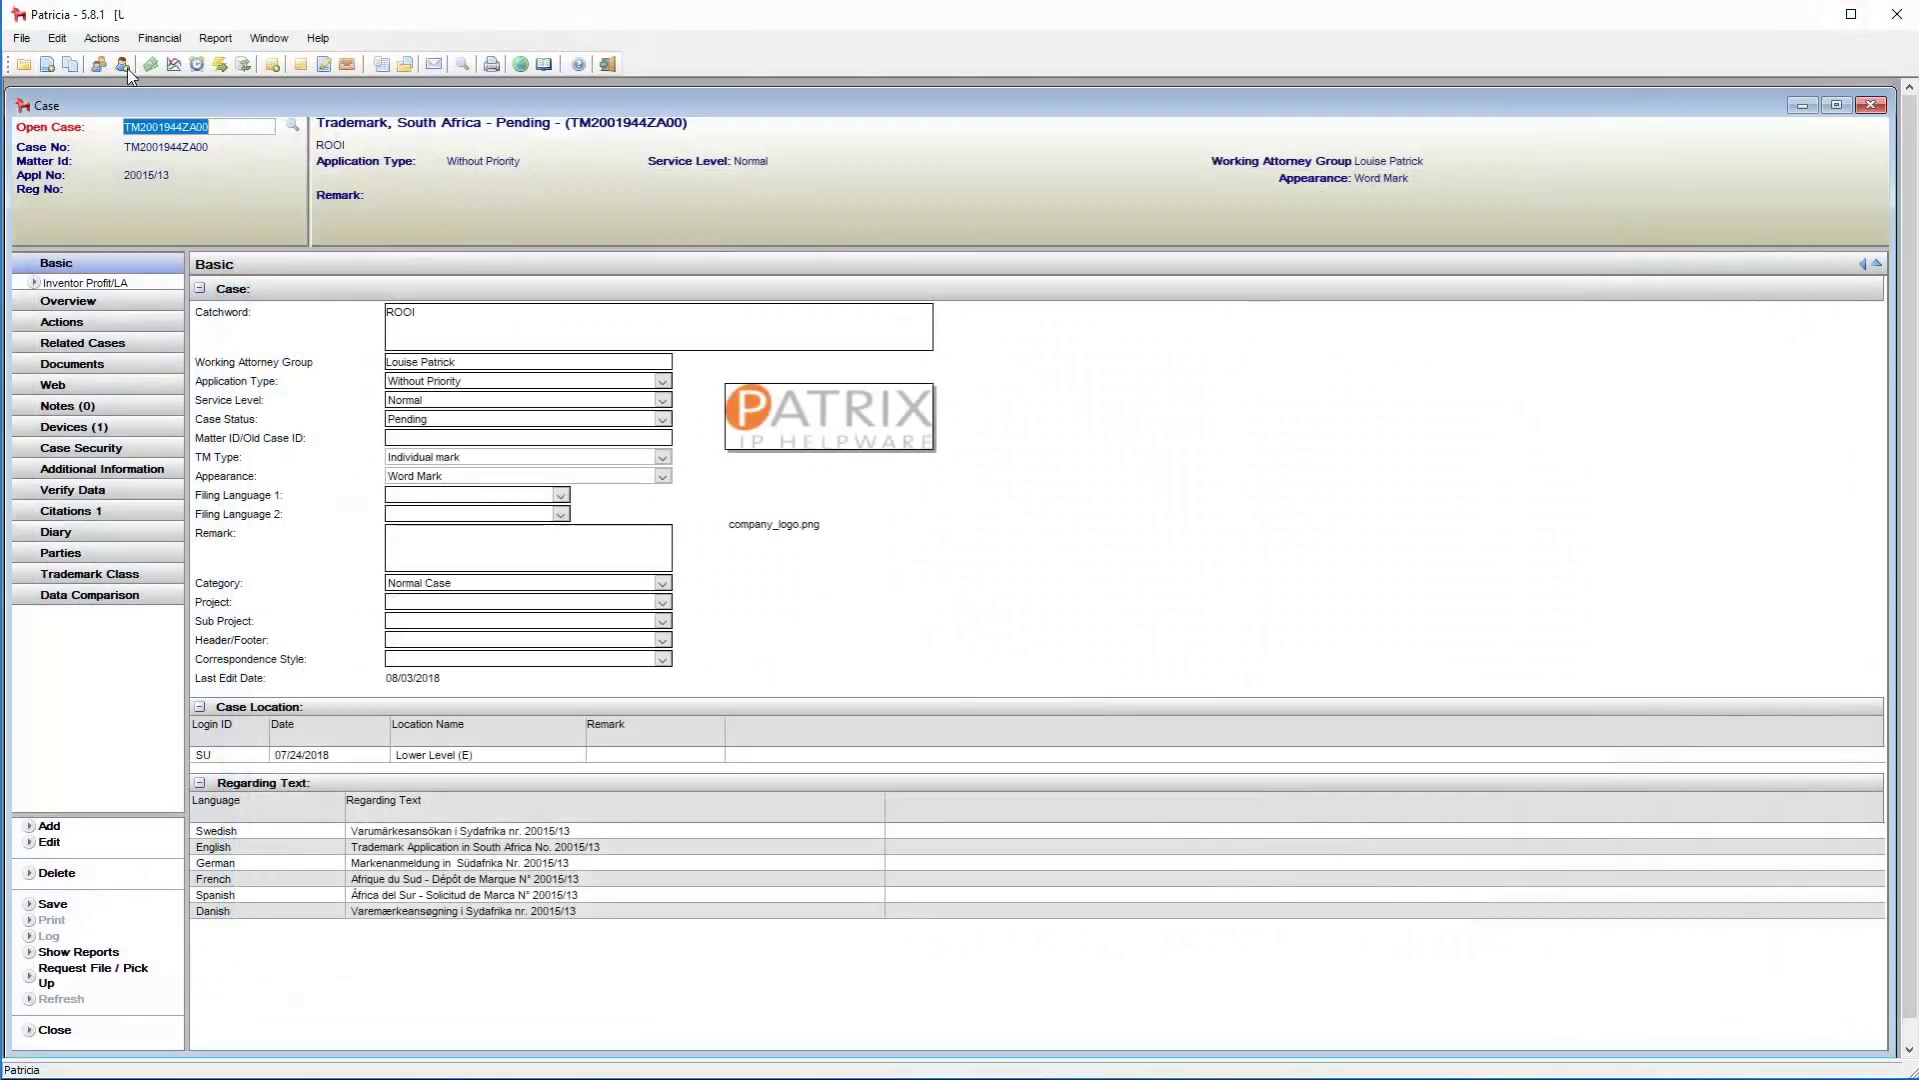
# Print the TM008 MS Word Letter in English again for the ROOI case using the edited header file.
pyautogui.click(324, 64)
pyautogui.click(617, 327)
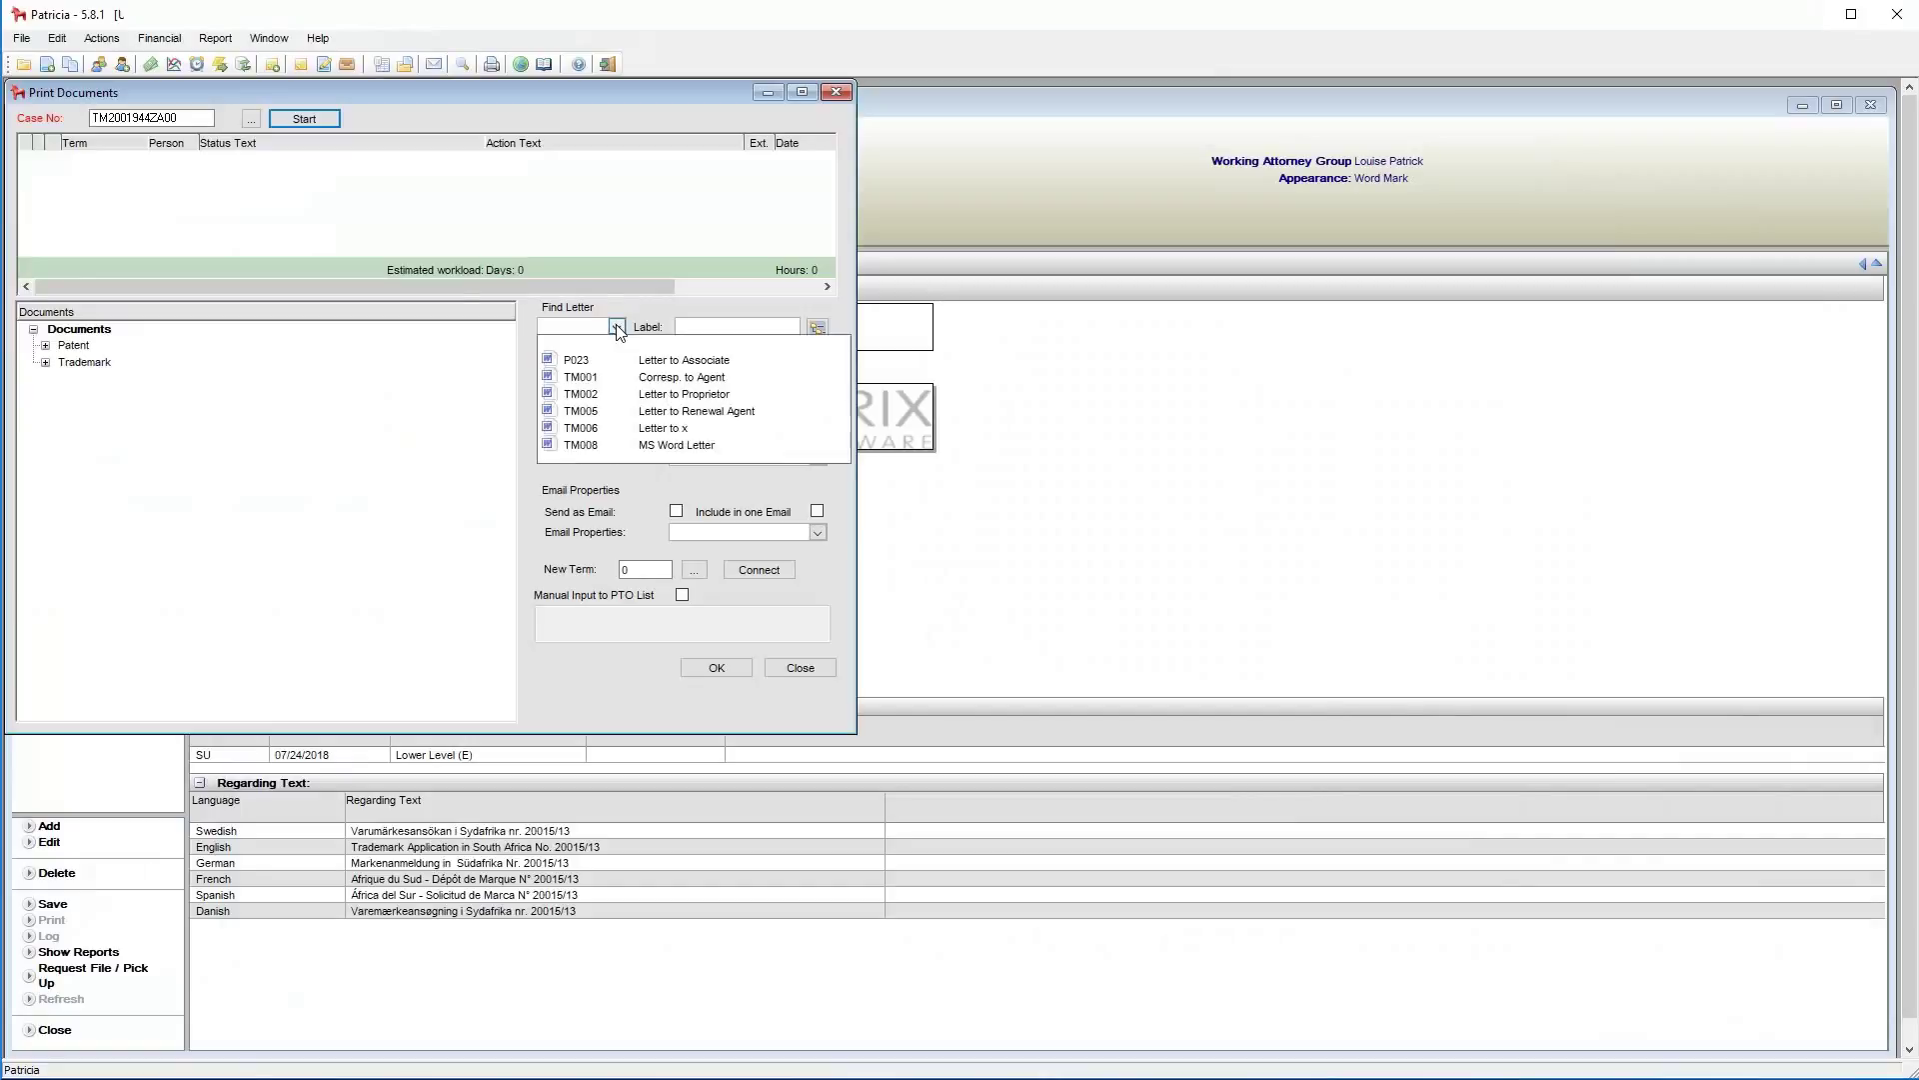
pyautogui.click(620, 445)
pyautogui.click(717, 668)
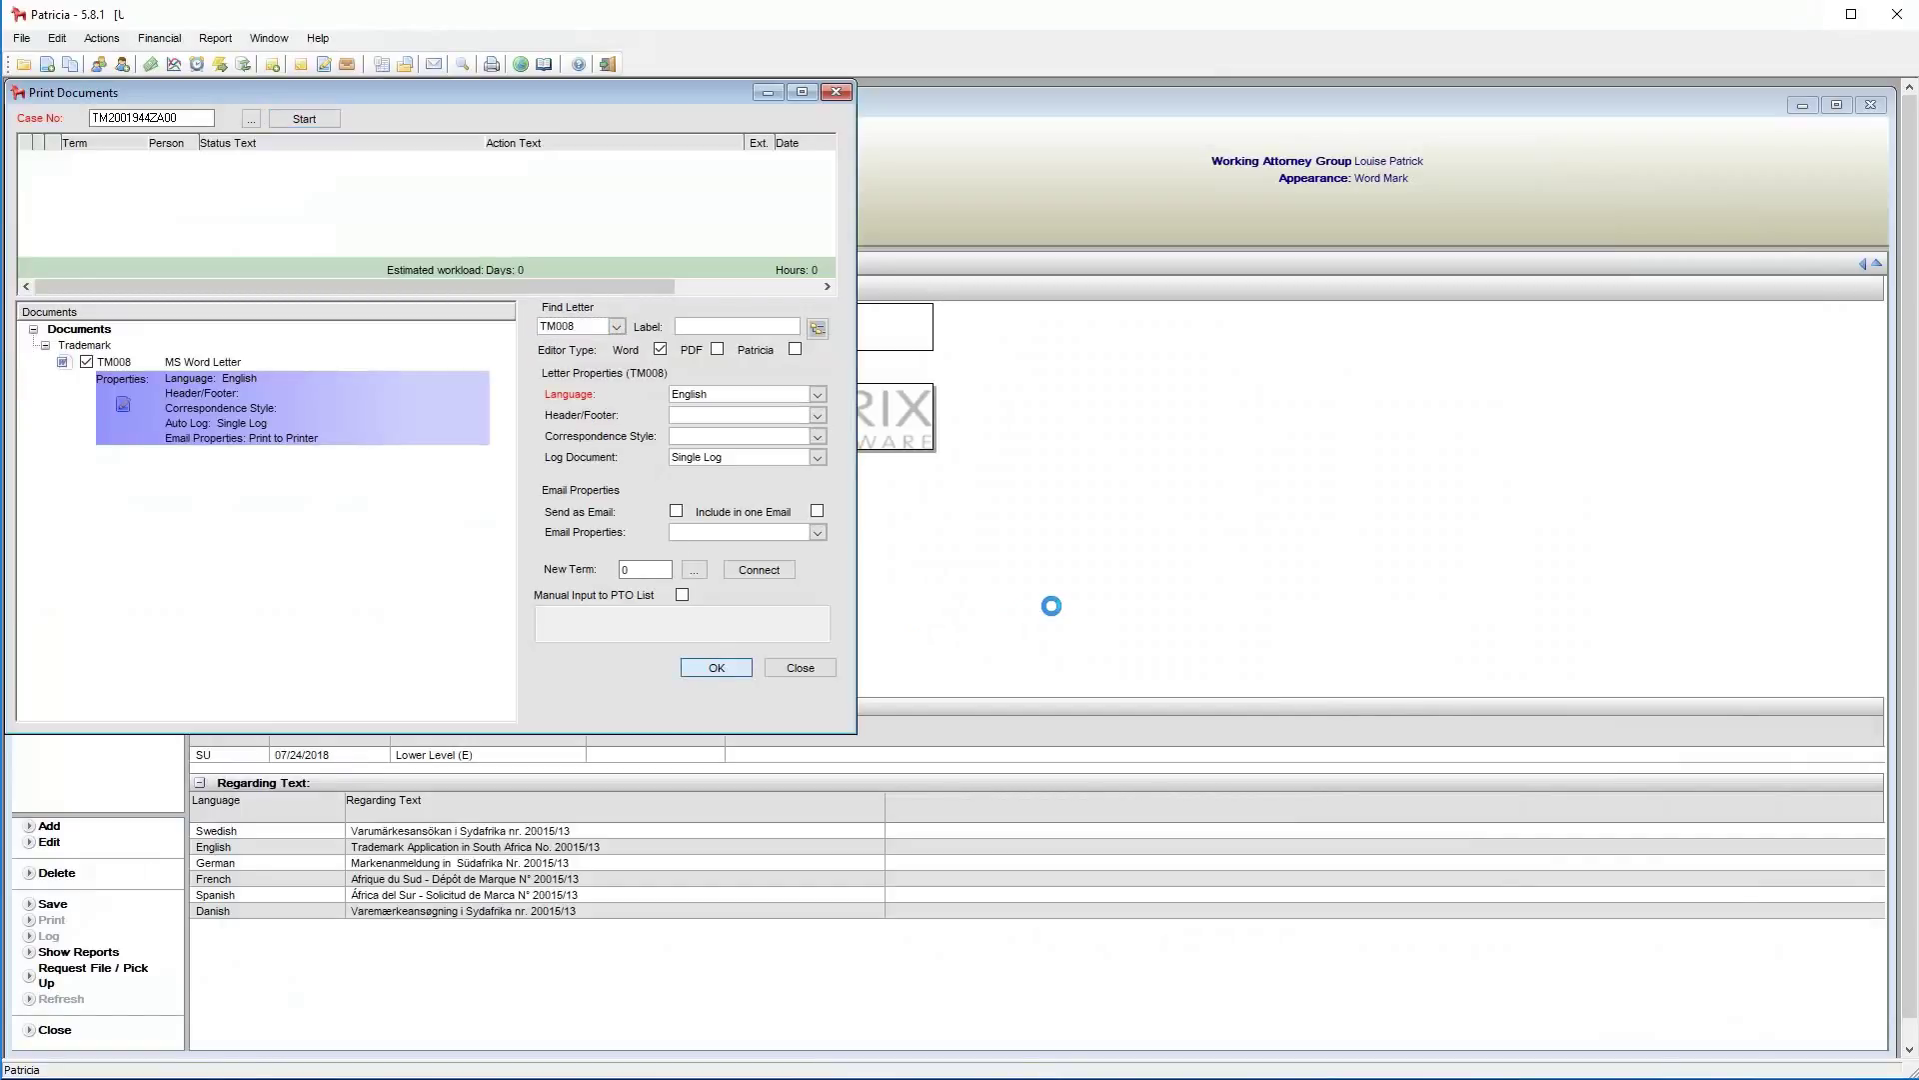